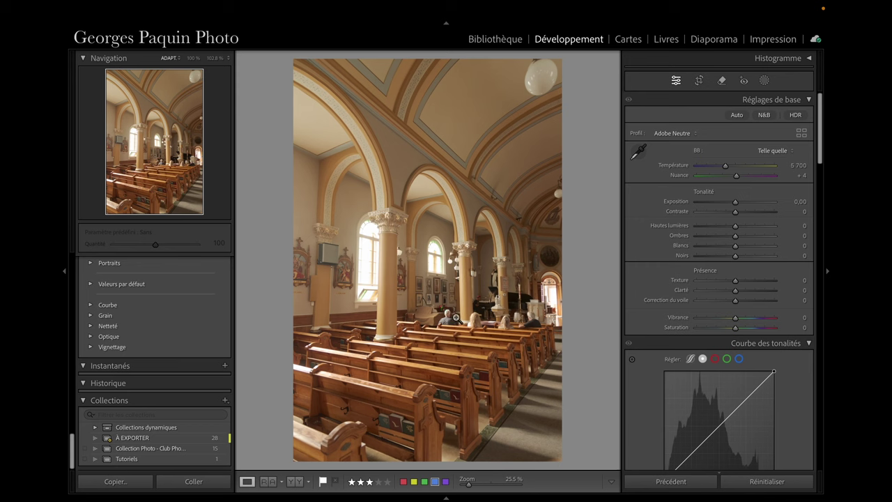
{"action": "key", "text": "i"}
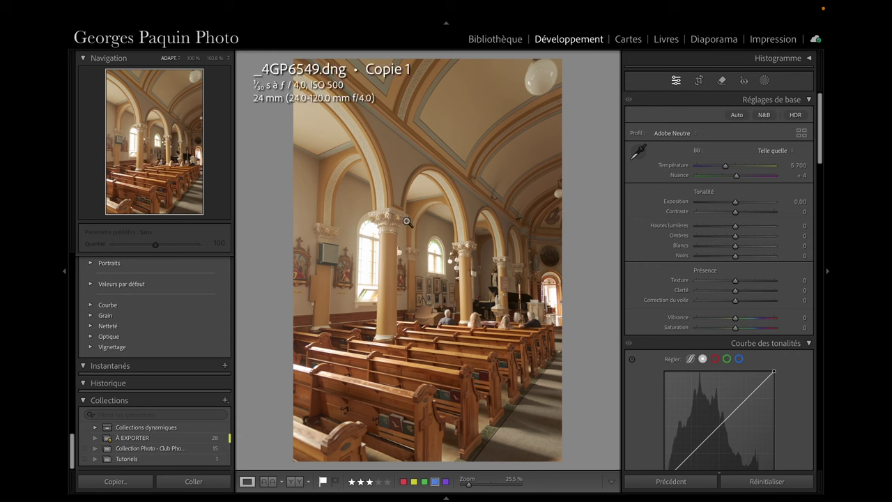
{"action": "key", "text": "i"}
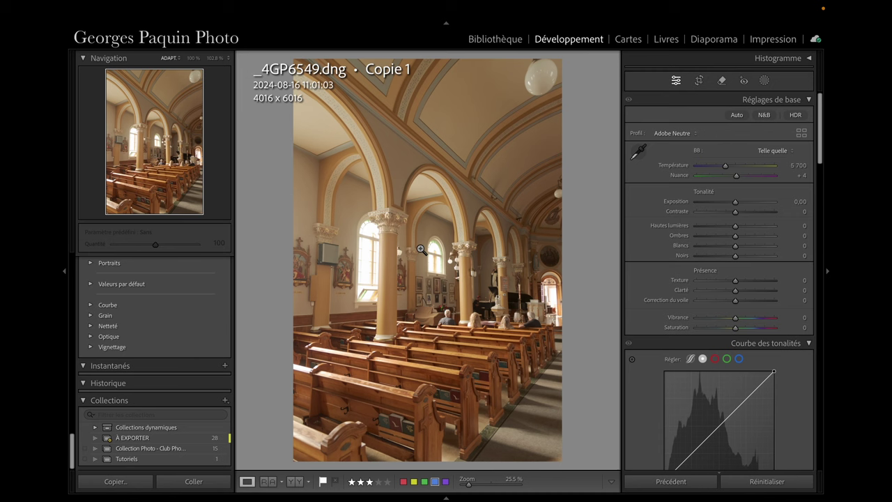
{"action": "key", "text": "i"}
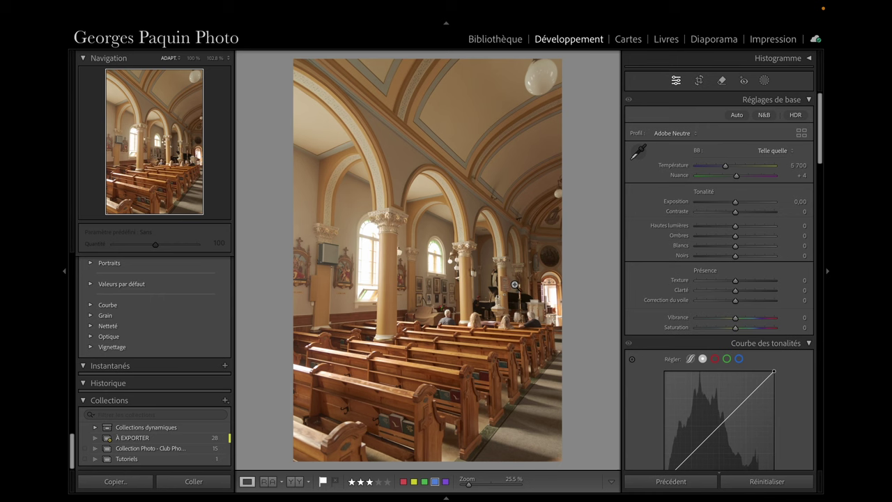
Lower the photo's Exposure to -0,70
{"action": "left_click", "coordinate": [737, 202]}
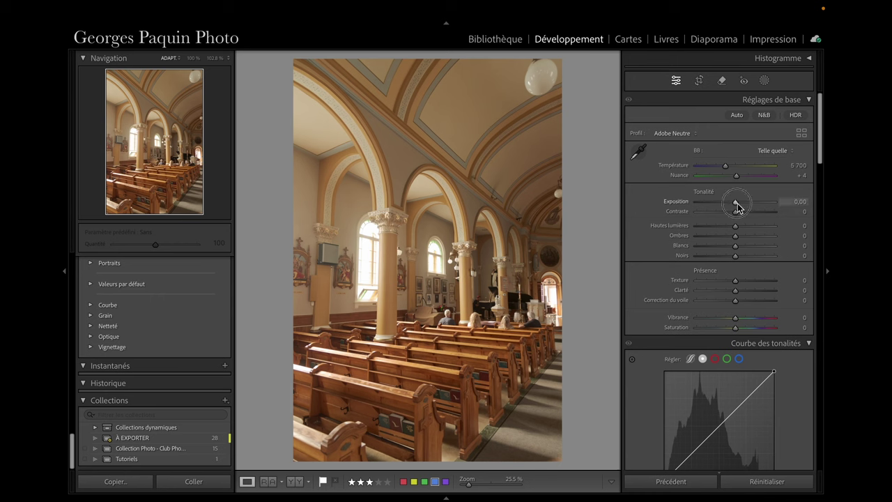
{"action": "left_click_drag", "start_coordinate": [738, 207], "coordinate": [731, 200]}
{"action": "scroll", "coordinate": [663, 269], "scroll_direction": "down", "scroll_amount": 5}
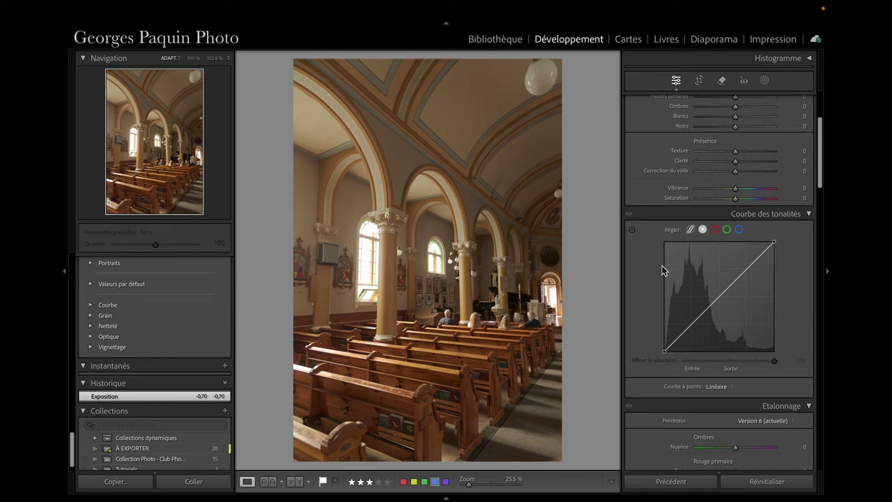
{"action": "scroll", "coordinate": [662, 265], "scroll_direction": "down", "scroll_amount": 2}
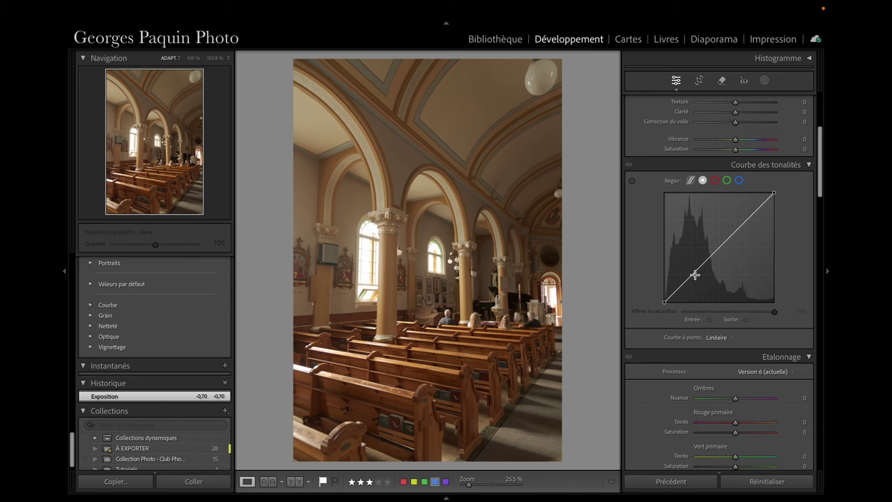
Add tone curve points at 72/25, 171/151 and 112/78 to darken shadows and midtones
{"action": "left_click_drag", "start_coordinate": [695, 275], "coordinate": [696, 293]}
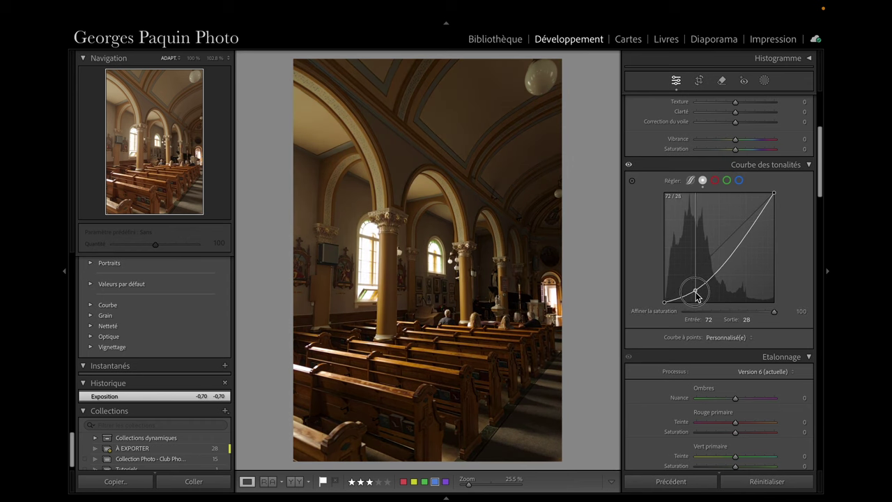
{"action": "left_click_drag", "start_coordinate": [696, 296], "coordinate": [696, 293]}
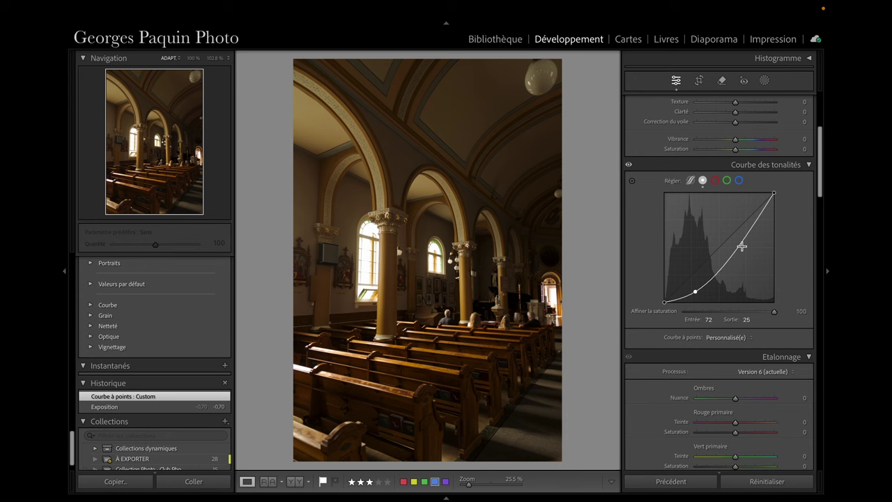
{"action": "left_click", "coordinate": [742, 245]}
{"action": "left_click_drag", "start_coordinate": [741, 244], "coordinate": [739, 239]}
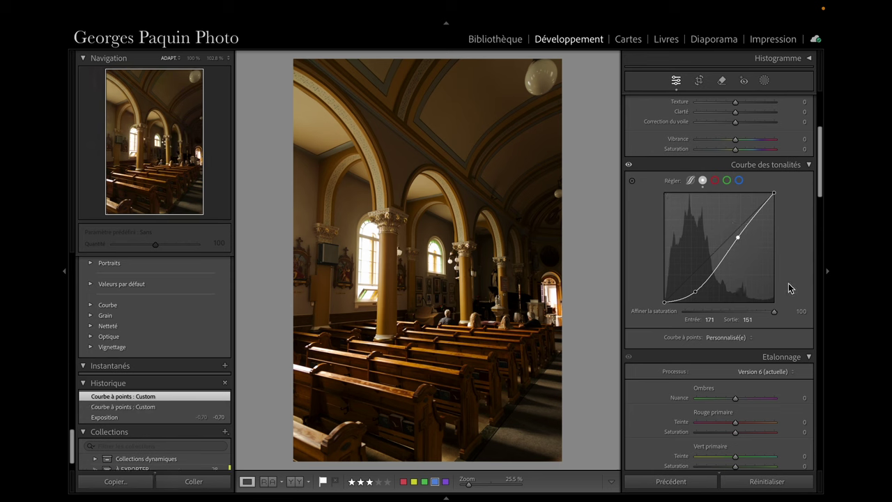
{"action": "left_click", "coordinate": [716, 270]}
{"action": "left_click_drag", "start_coordinate": [716, 271], "coordinate": [714, 271]}
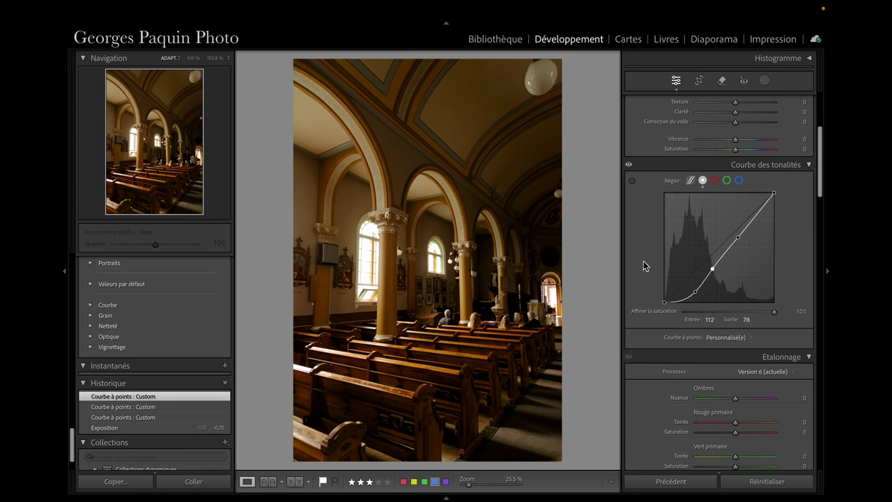
{"action": "scroll", "coordinate": [644, 267], "scroll_direction": "up", "scroll_amount": 2}
{"action": "scroll", "coordinate": [644, 267], "scroll_direction": "up", "scroll_amount": 4}
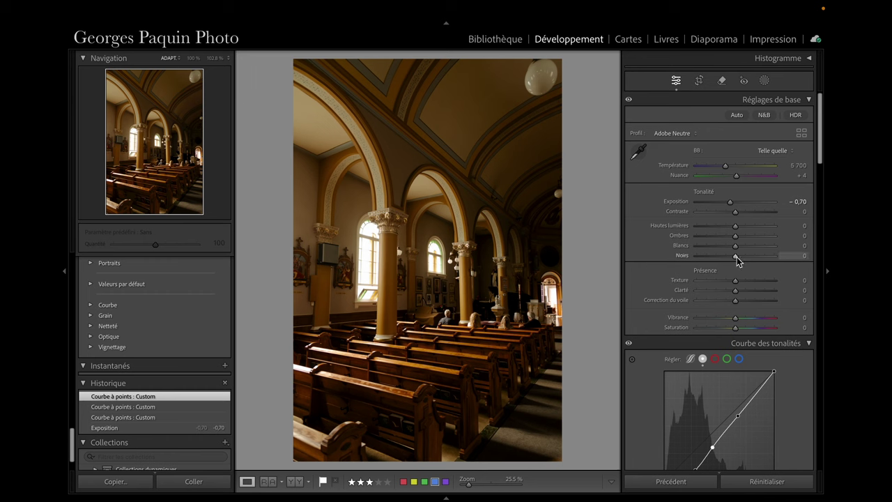
In Basic, set Blacks -21, Whites +53, Shadows +24, Highlights -42 and Contrast +9
{"action": "left_click_drag", "start_coordinate": [736, 257], "coordinate": [729, 257]}
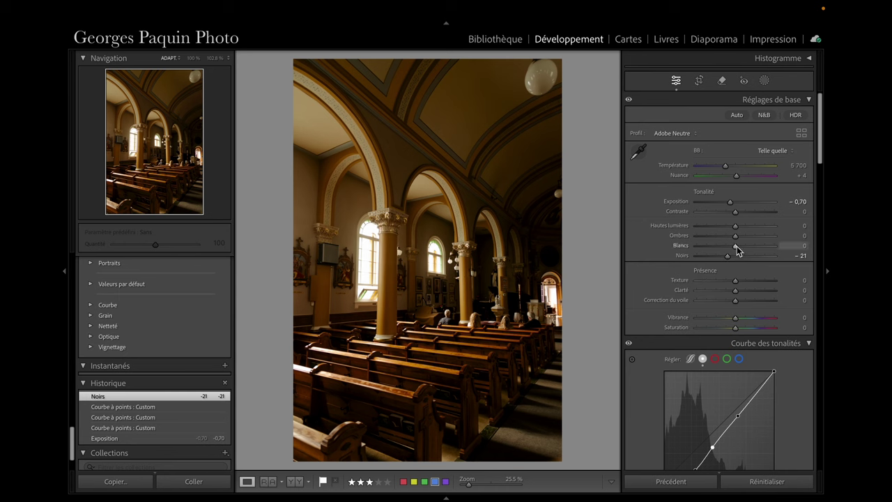
{"action": "left_click_drag", "start_coordinate": [736, 245], "coordinate": [745, 254]}
{"action": "left_click_drag", "start_coordinate": [752, 254], "coordinate": [759, 258]}
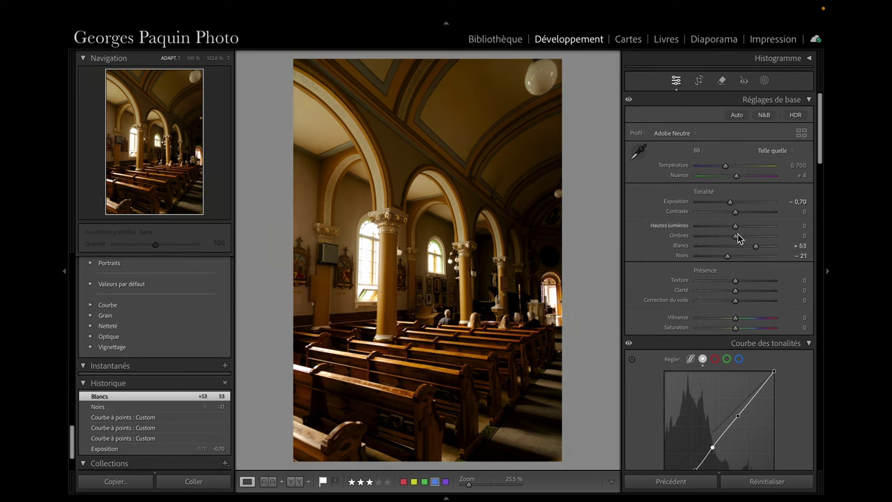
{"action": "mouse_move", "coordinate": [735, 238]}
{"action": "left_mouse_down"}
{"action": "mouse_move", "coordinate": [747, 239]}
{"action": "mouse_move", "coordinate": [727, 243]}
{"action": "left_mouse_up"}
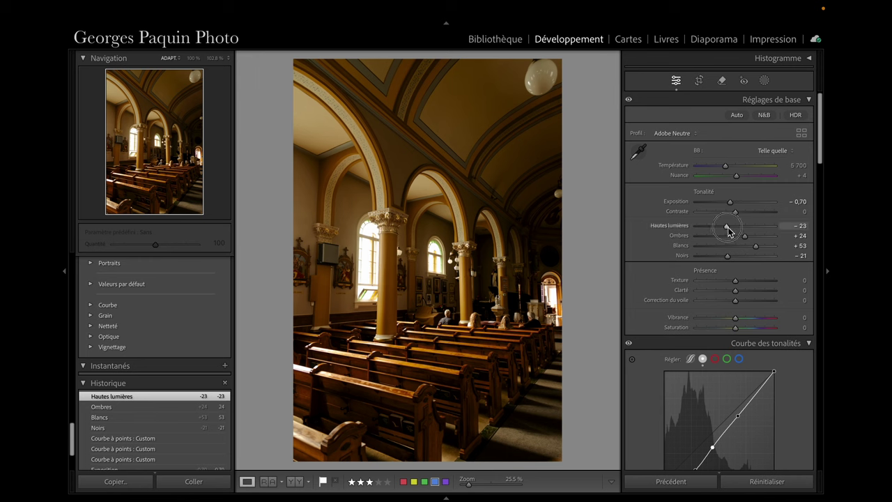
{"action": "mouse_move", "coordinate": [728, 227]}
{"action": "left_mouse_down"}
{"action": "mouse_move", "coordinate": [734, 233]}
{"action": "mouse_move", "coordinate": [719, 236]}
{"action": "left_mouse_up"}
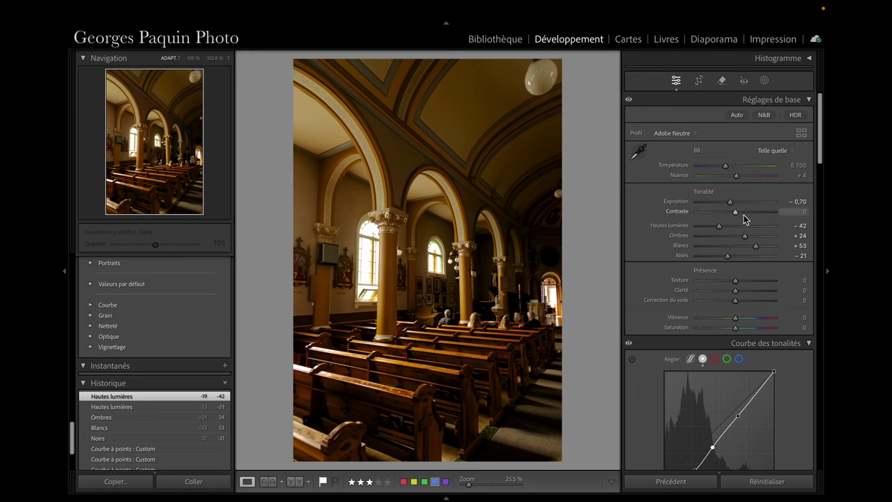
{"action": "left_click_drag", "start_coordinate": [737, 213], "coordinate": [741, 213]}
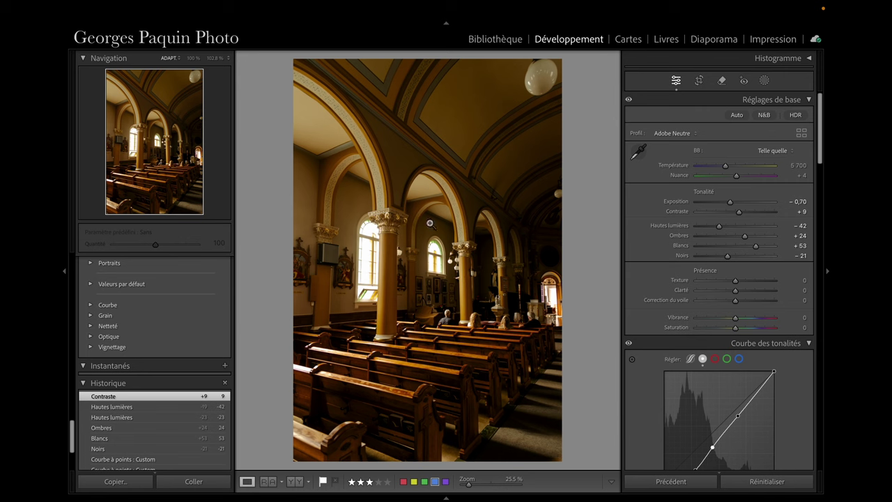
{"action": "scroll", "coordinate": [647, 285], "scroll_direction": "down", "scroll_amount": 5}
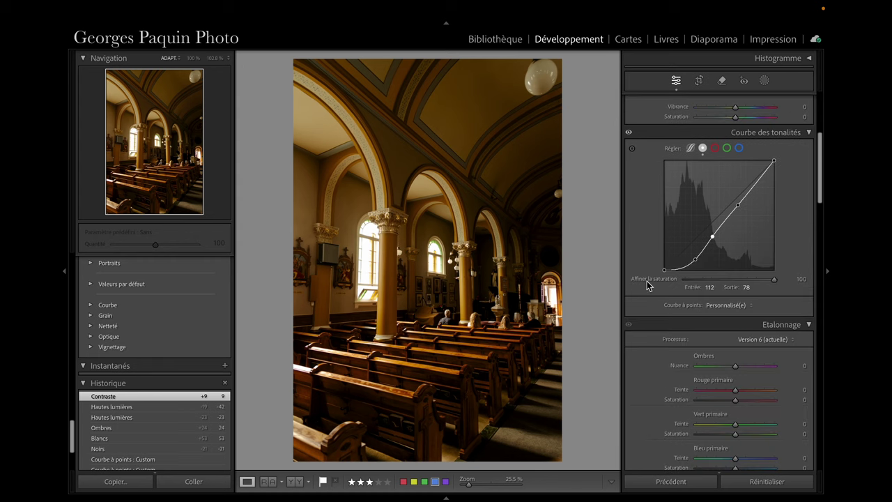
{"action": "scroll", "coordinate": [647, 286], "scroll_direction": "down", "scroll_amount": 4}
{"action": "scroll", "coordinate": [647, 286], "scroll_direction": "down", "scroll_amount": 4}
{"action": "scroll", "coordinate": [647, 286], "scroll_direction": "down", "scroll_amount": 4}
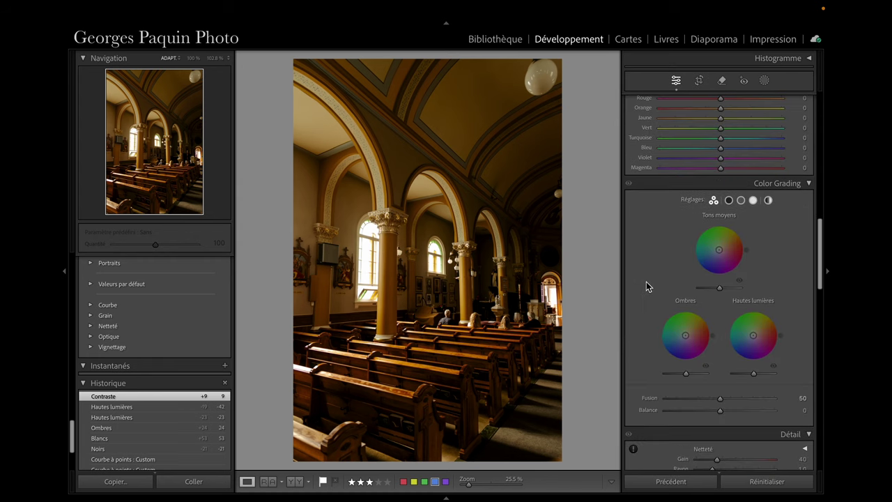
{"action": "scroll", "coordinate": [647, 286], "scroll_direction": "down", "scroll_amount": 4}
{"action": "scroll", "coordinate": [647, 286], "scroll_direction": "down", "scroll_amount": 3}
{"action": "scroll", "coordinate": [646, 285], "scroll_direction": "down", "scroll_amount": 4}
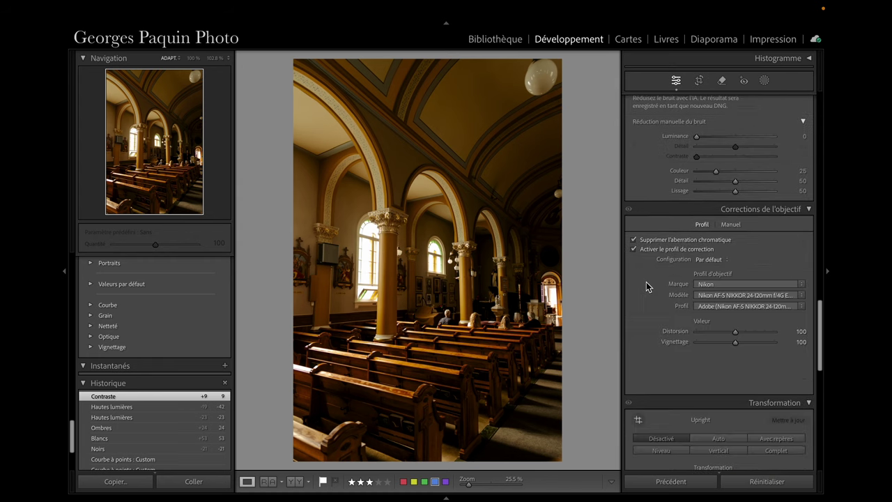
{"action": "scroll", "coordinate": [646, 286], "scroll_direction": "down", "scroll_amount": 3}
{"action": "scroll", "coordinate": [647, 286], "scroll_direction": "down", "scroll_amount": 2}
{"action": "scroll", "coordinate": [646, 285], "scroll_direction": "down", "scroll_amount": 1}
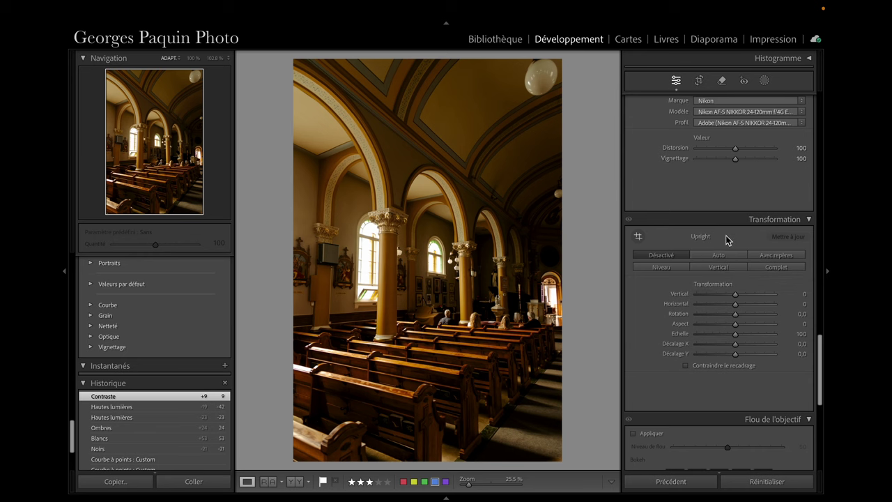
{"action": "left_click", "coordinate": [719, 256]}
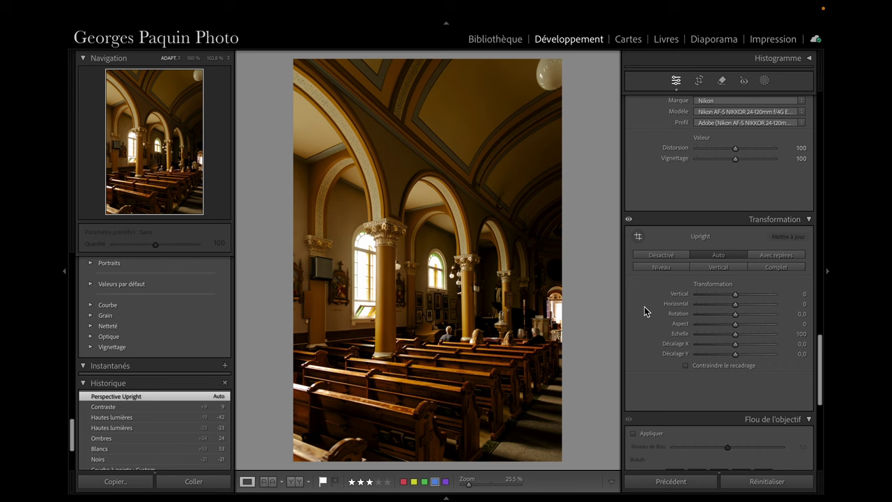
{"action": "key", "text": "ctrl+z"}
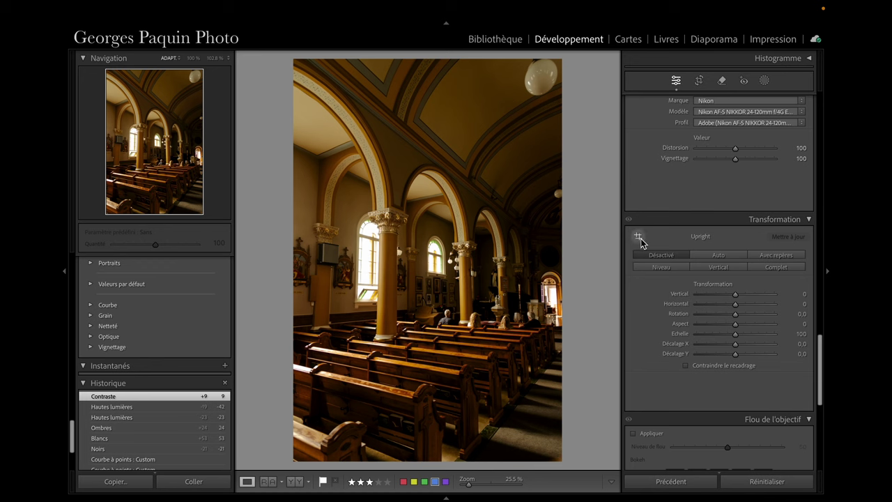
Zoom to about 49% on the pillars and arches and switch Upright to Guided mode
{"action": "left_click", "coordinate": [459, 288]}
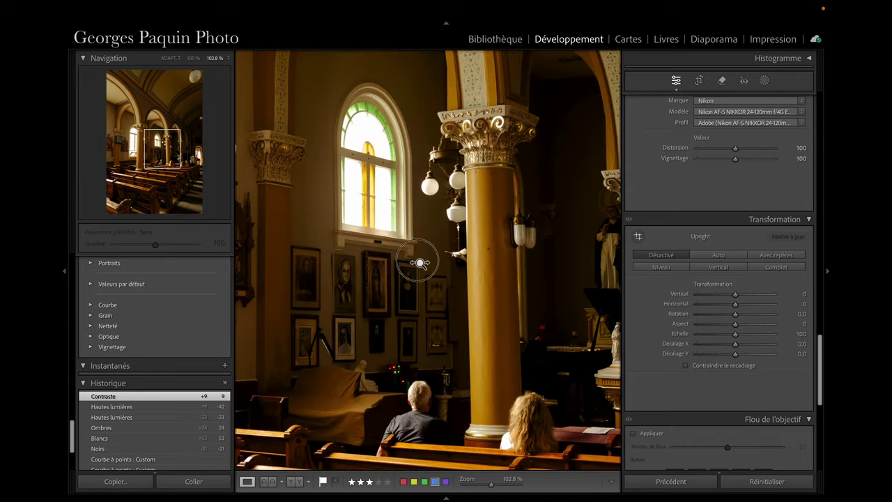
{"action": "scroll", "coordinate": [418, 259], "scroll_direction": "down", "scroll_amount": 3}
{"action": "scroll", "coordinate": [398, 260], "scroll_direction": "down", "scroll_amount": 1}
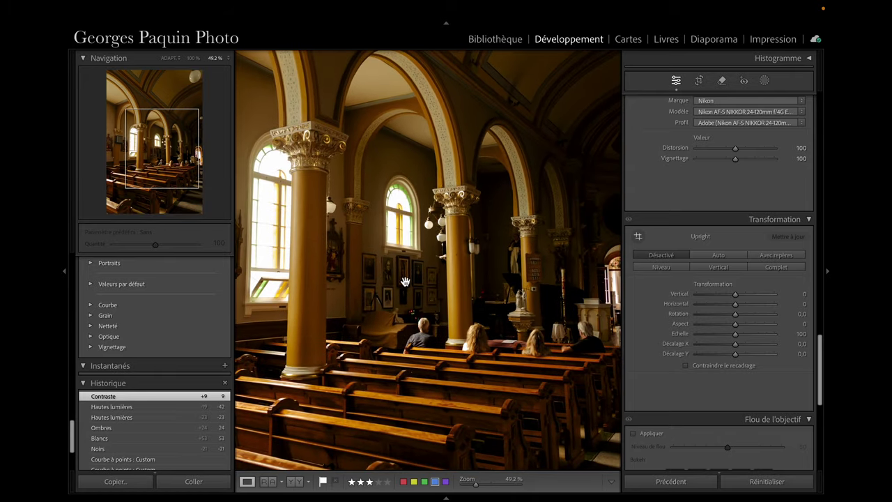
{"action": "left_click_drag", "start_coordinate": [407, 281], "coordinate": [409, 272]}
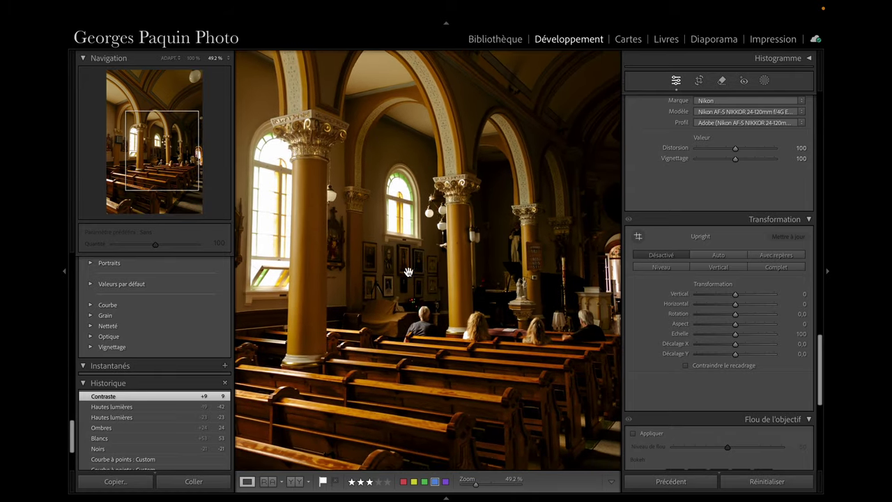
{"action": "left_click", "coordinate": [640, 238]}
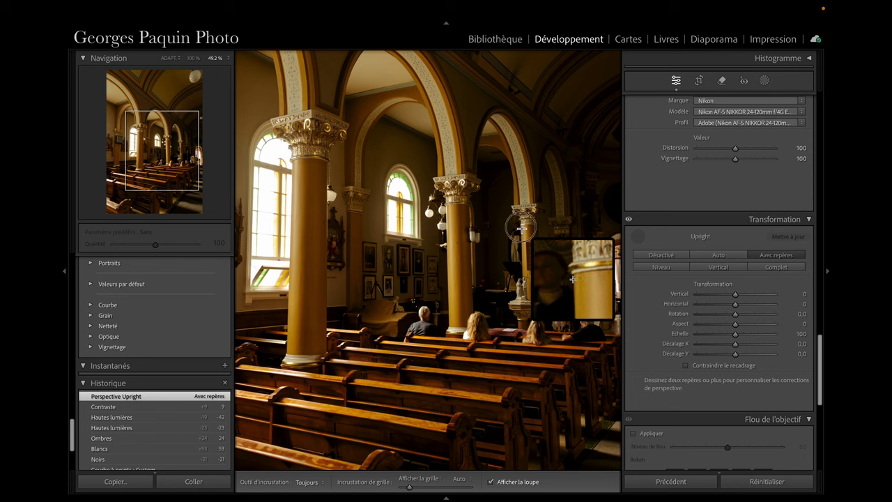
Draw a vertical guide along a right-hand pillar, then pan to the church's left edge
{"action": "mouse_move", "coordinate": [522, 228]}
{"action": "left_mouse_down"}
{"action": "mouse_move", "coordinate": [525, 299]}
{"action": "mouse_move", "coordinate": [524, 274]}
{"action": "left_mouse_up"}
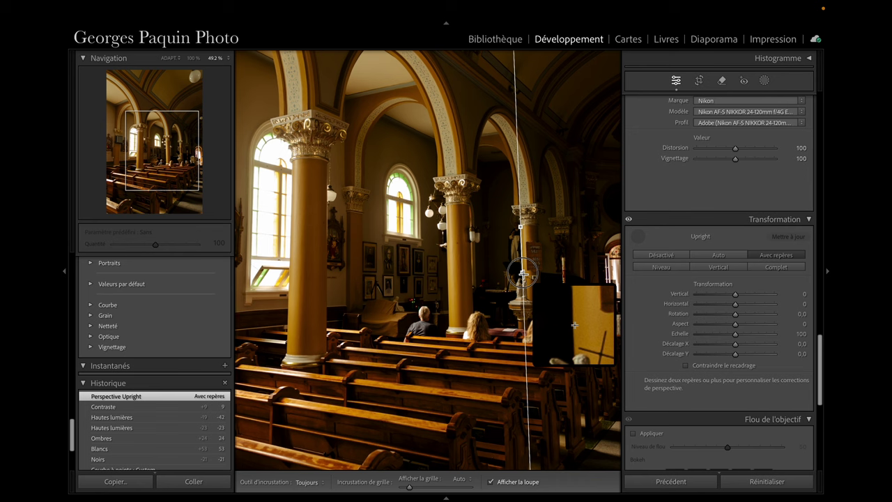
{"action": "left_click_drag", "start_coordinate": [524, 274], "coordinate": [523, 278]}
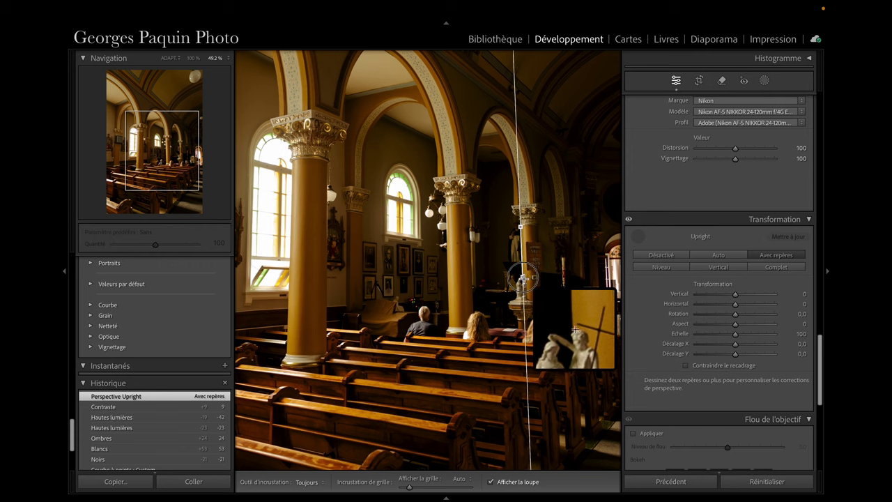
{"action": "left_click_drag", "start_coordinate": [523, 277], "coordinate": [523, 279]}
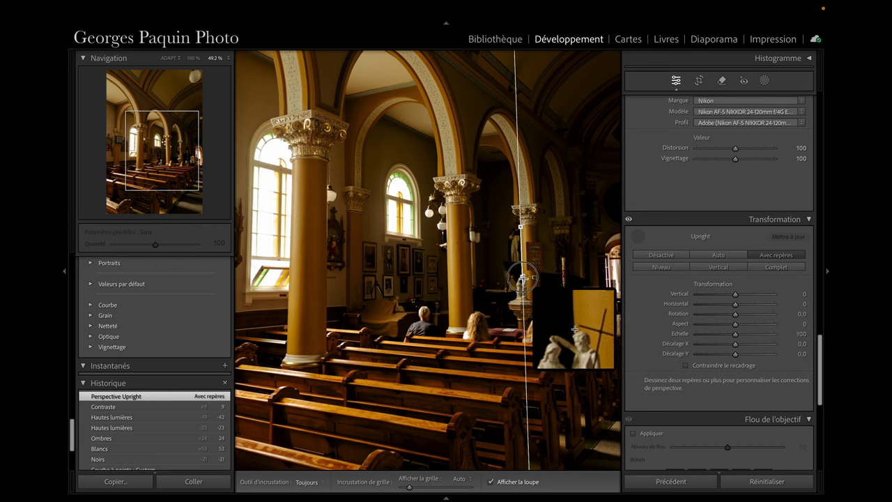
{"action": "left_click_drag", "start_coordinate": [523, 279], "coordinate": [523, 277]}
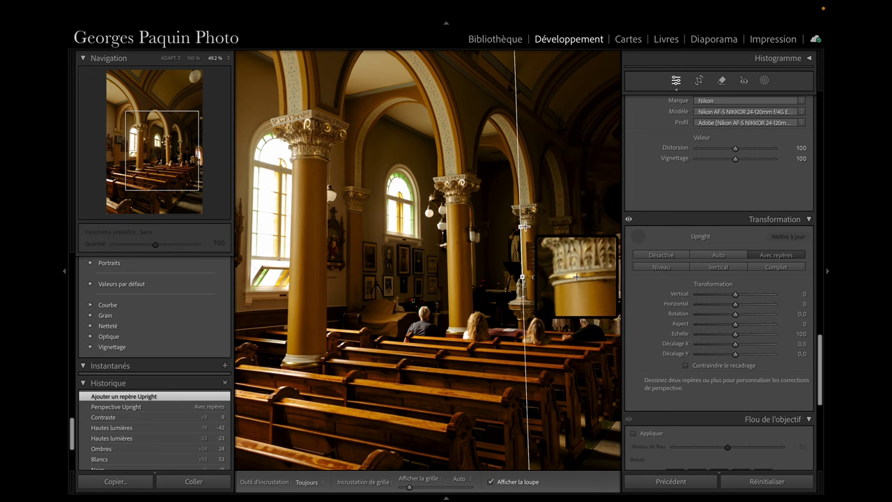
{"action": "left_click_drag", "start_coordinate": [156, 147], "coordinate": [134, 150]}
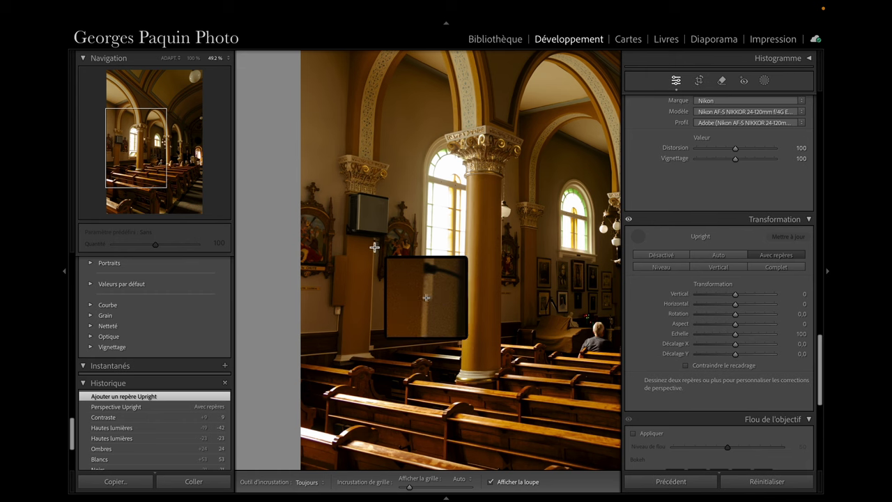
Draw a second Upright guide along the left wall edge, fit the view, and finish with Done
{"action": "left_click", "coordinate": [374, 247]}
{"action": "left_click_drag", "start_coordinate": [375, 247], "coordinate": [371, 329]}
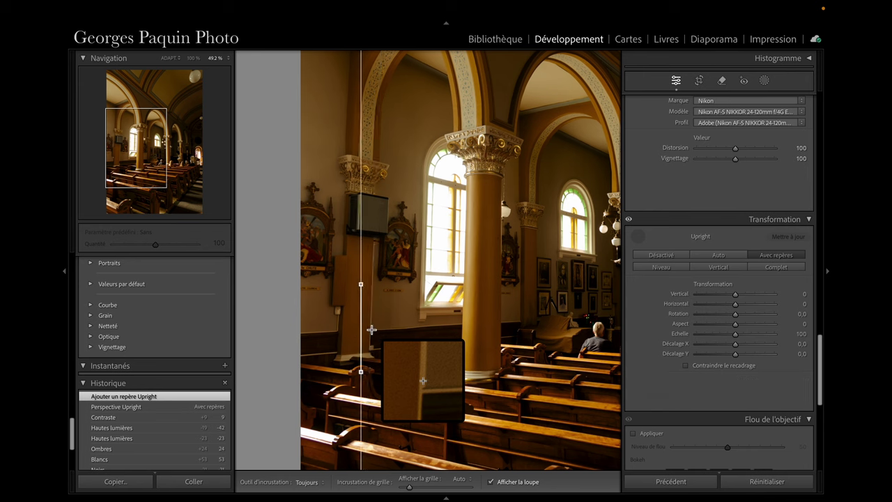
{"action": "left_click_drag", "start_coordinate": [372, 330], "coordinate": [370, 329]}
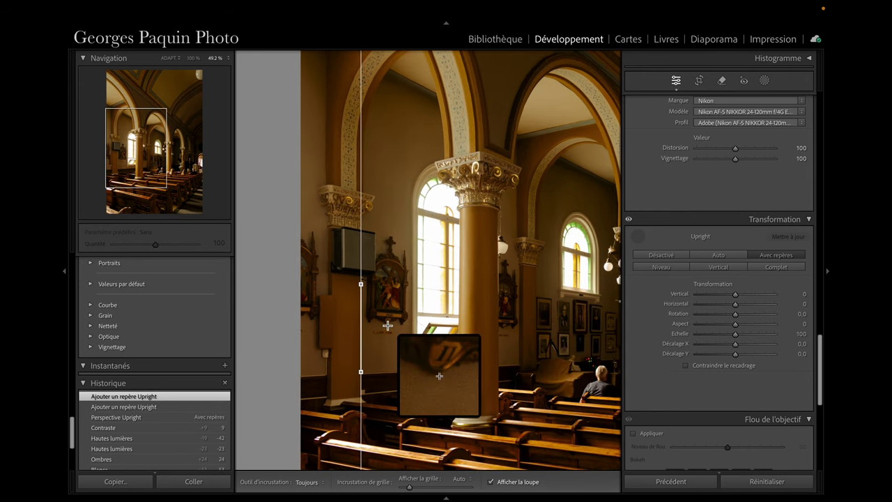
{"action": "left_click", "coordinate": [168, 58]}
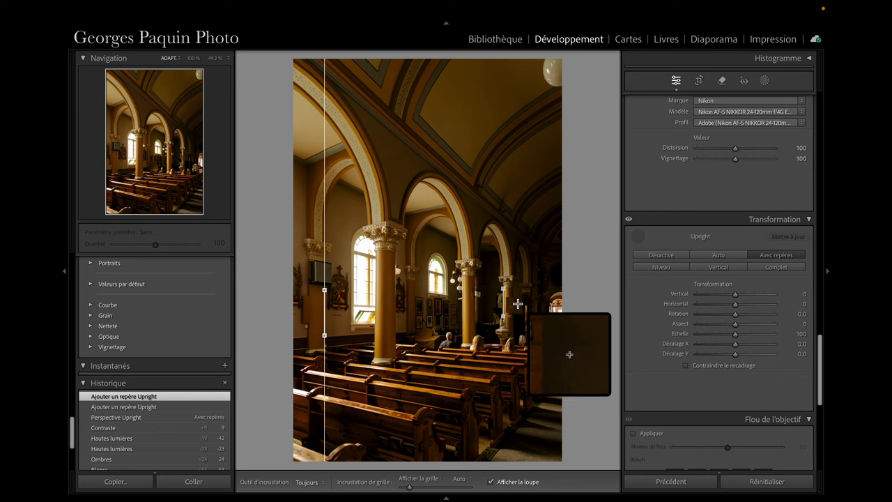
{"action": "left_click_drag", "start_coordinate": [323, 332], "coordinate": [324, 336]}
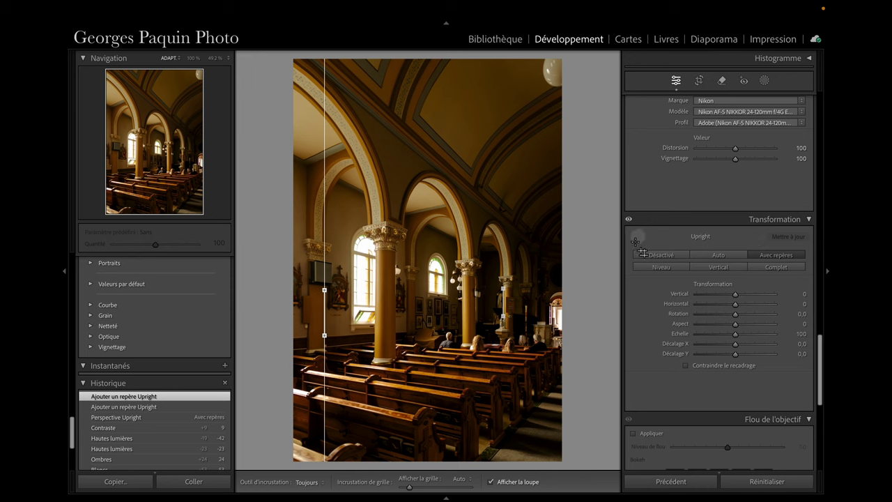
{"action": "left_click", "coordinate": [638, 238]}
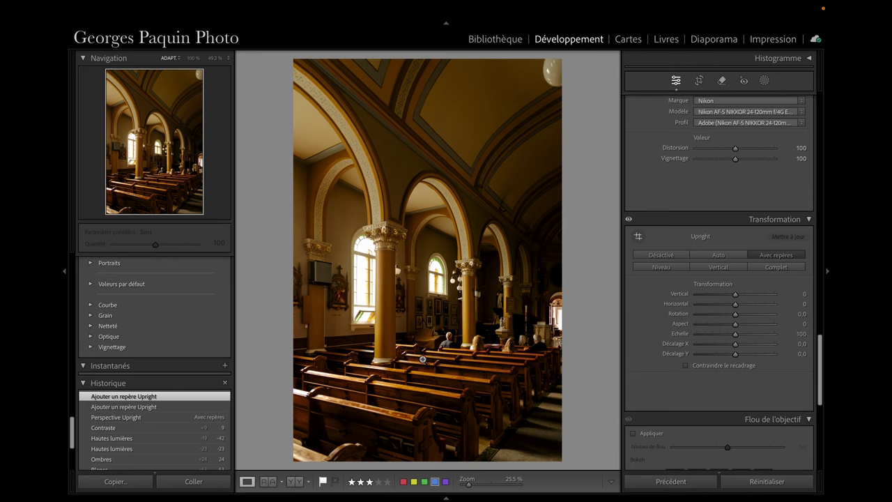
{"action": "left_click", "coordinate": [469, 356]}
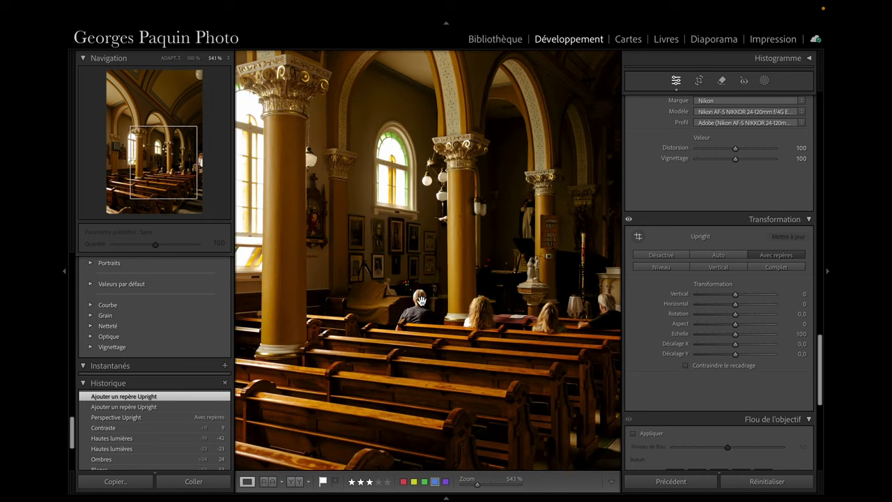
{"action": "left_click", "coordinate": [497, 325]}
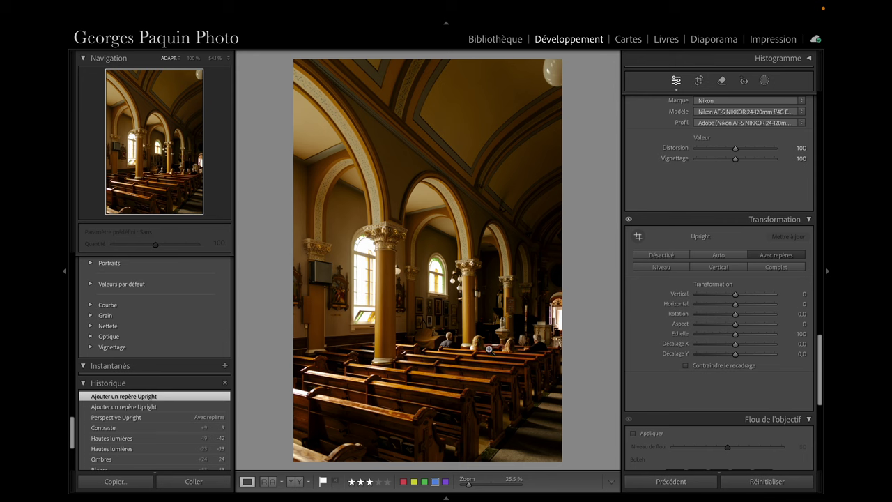
{"action": "scroll", "coordinate": [496, 356], "scroll_direction": "down", "scroll_amount": 3}
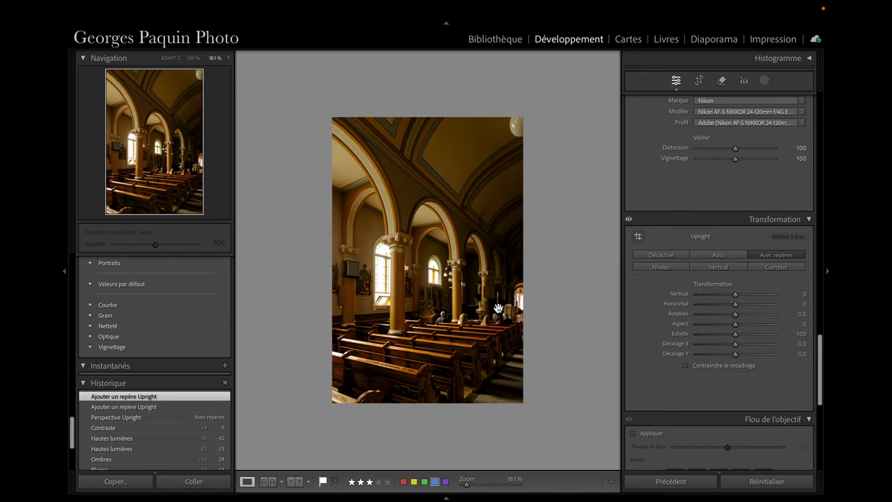
Create an inverted radial gradient mask with a tilted oval around the left pillars and windows
{"action": "left_click", "coordinate": [764, 81]}
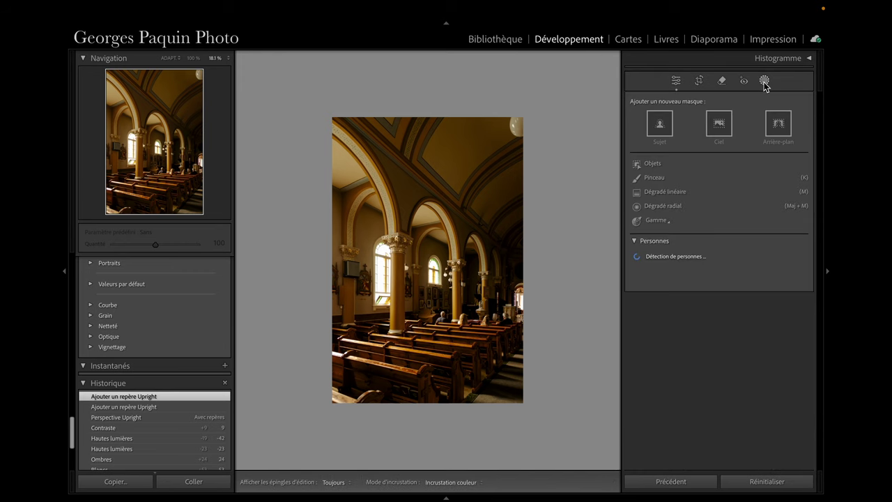
{"action": "left_click", "coordinate": [668, 206]}
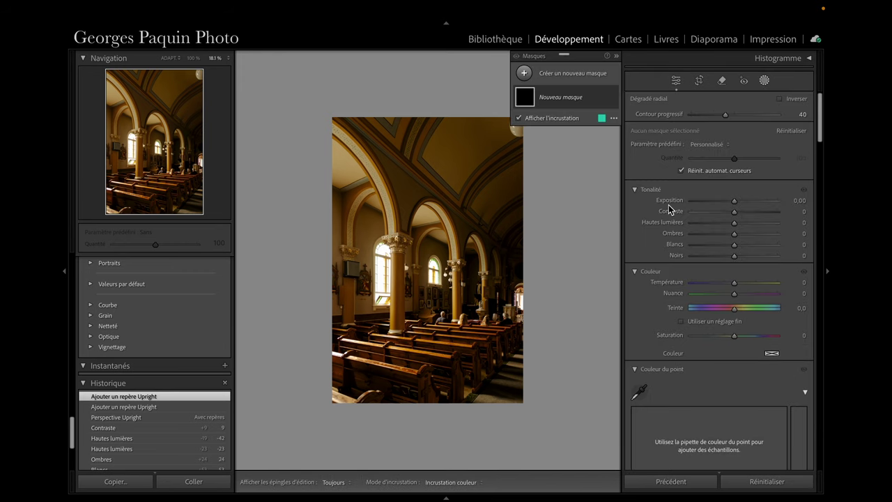
{"action": "left_click", "coordinate": [792, 99]}
{"action": "left_click_drag", "start_coordinate": [399, 270], "coordinate": [472, 388]}
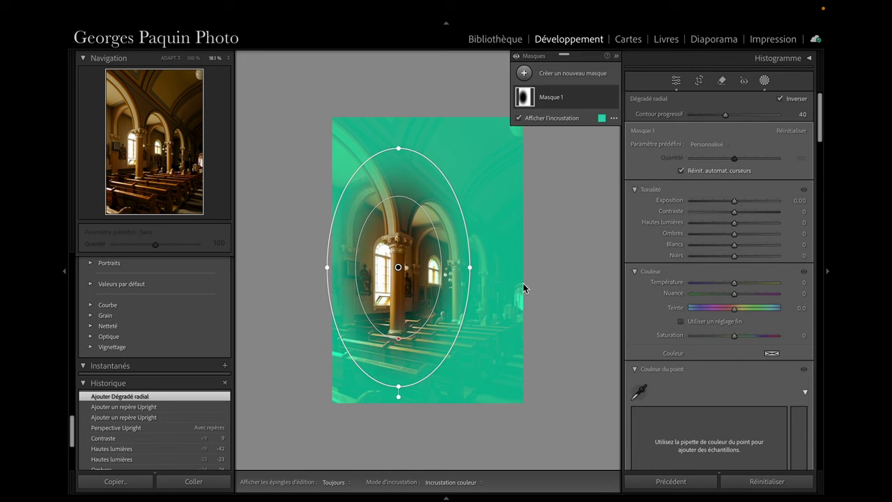
{"action": "left_click_drag", "start_coordinate": [480, 269], "coordinate": [464, 187]}
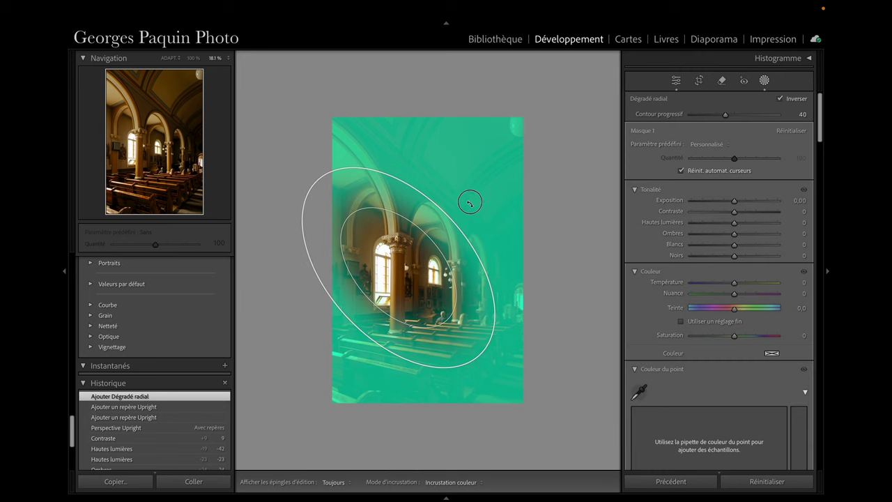
{"action": "left_click_drag", "start_coordinate": [419, 293], "coordinate": [452, 320]}
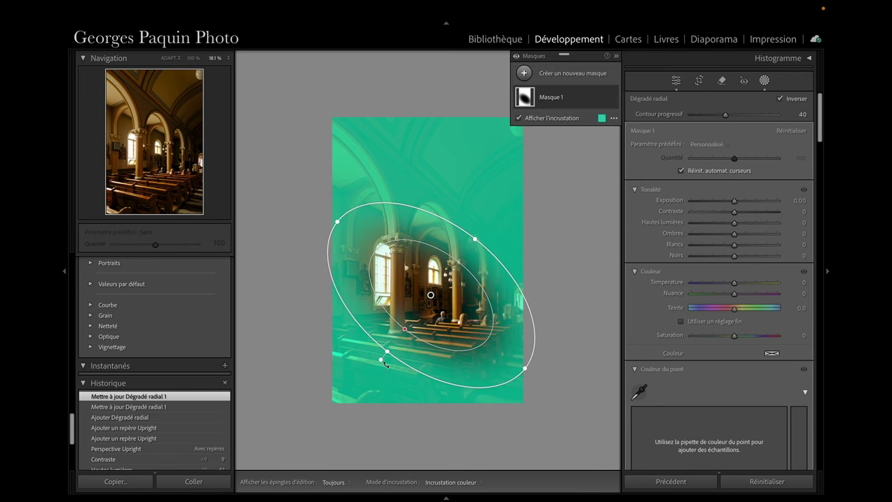
Flatten and enlarge the oval, then set the mask Feather to 36
{"action": "left_click_drag", "start_coordinate": [381, 360], "coordinate": [393, 364]}
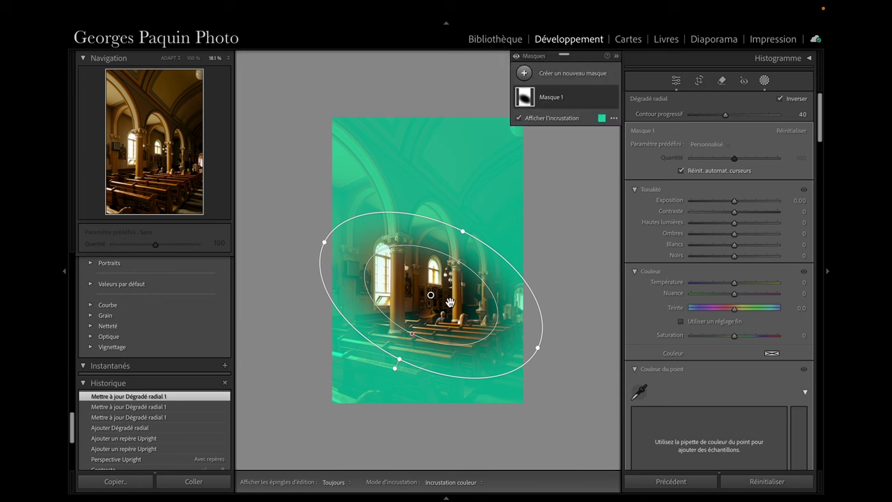
{"action": "left_click_drag", "start_coordinate": [428, 297], "coordinate": [453, 299]}
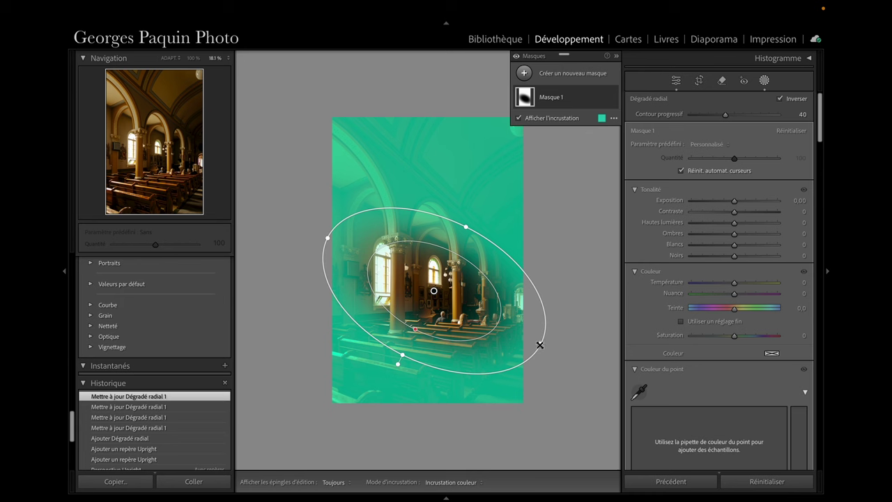
{"action": "left_click_drag", "start_coordinate": [540, 345], "coordinate": [556, 351]}
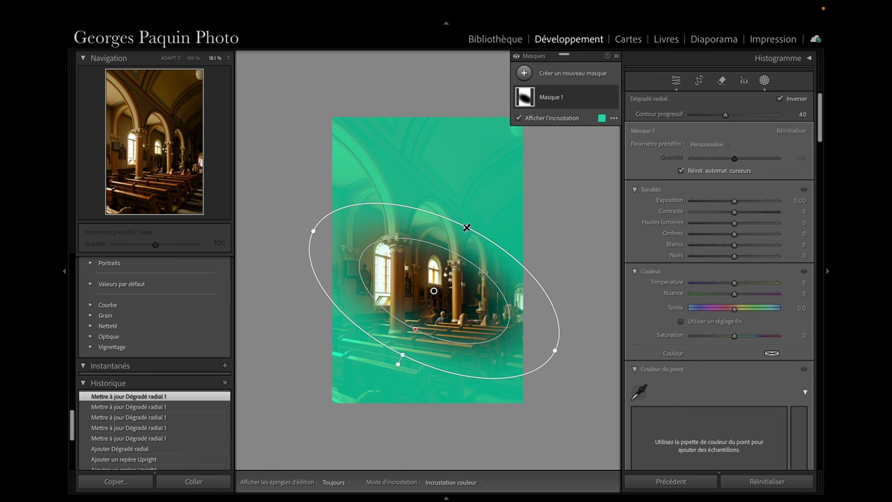
{"action": "left_click_drag", "start_coordinate": [467, 228], "coordinate": [475, 209]}
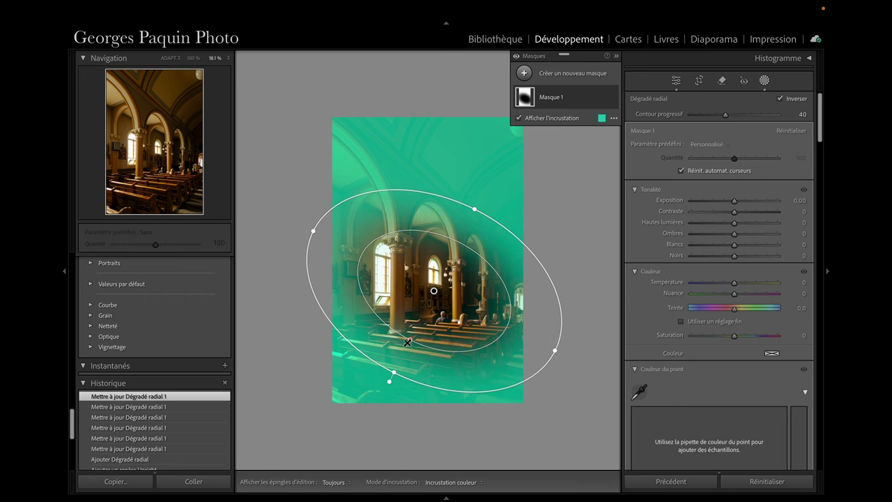
{"action": "left_click_drag", "start_coordinate": [408, 343], "coordinate": [415, 347]}
{"action": "left_click_drag", "start_coordinate": [477, 309], "coordinate": [482, 311]}
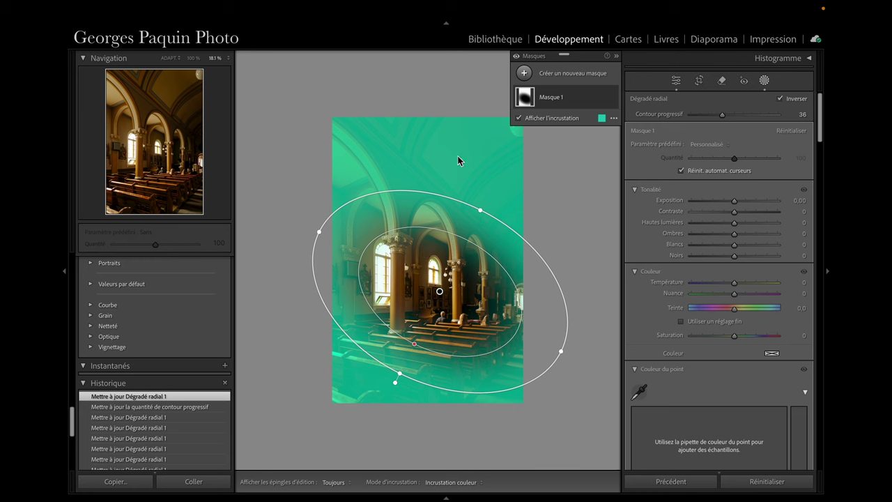
Hide the mask overlay and set Masque 1's Exposure to -0,48
{"action": "key", "text": "o"}
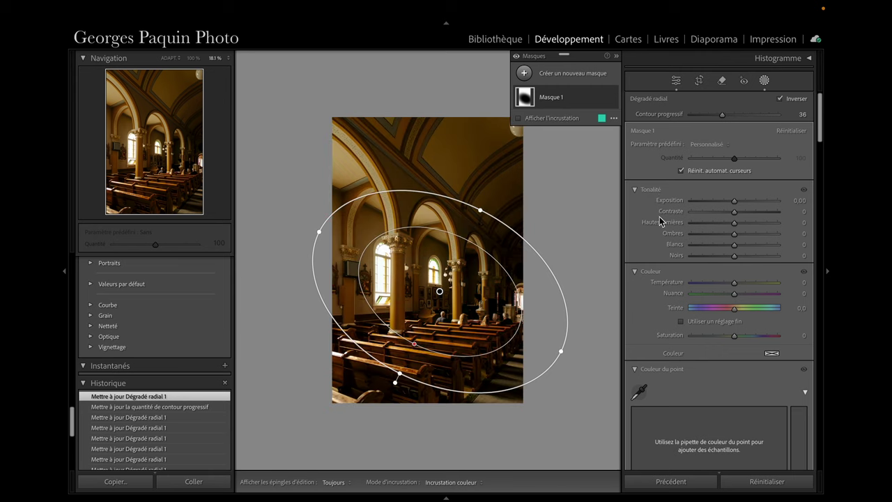
{"action": "scroll", "coordinate": [666, 279], "scroll_direction": "down", "scroll_amount": 2}
{"action": "scroll", "coordinate": [664, 277], "scroll_direction": "up", "scroll_amount": 2}
{"action": "left_click_drag", "start_coordinate": [735, 204], "coordinate": [730, 204]}
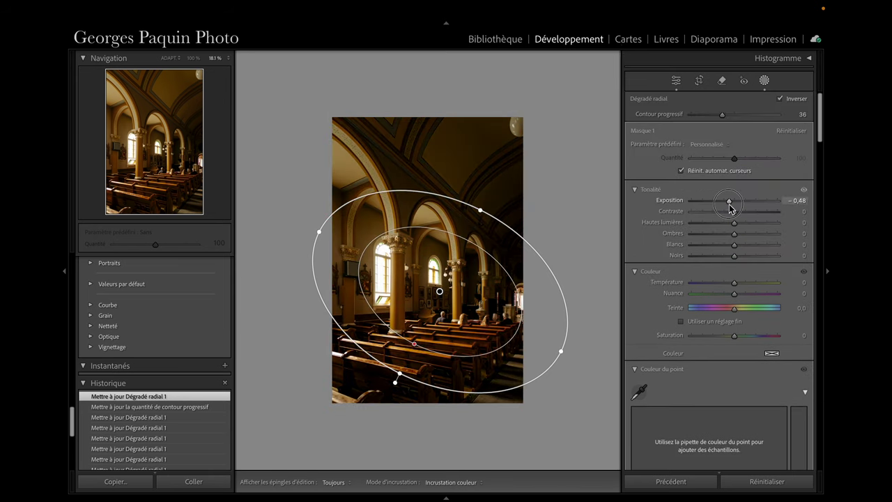
Pull Masque 1's point curve down, then lower its Exposure further to -0,86
{"action": "scroll", "coordinate": [690, 230], "scroll_direction": "down", "scroll_amount": 2}
{"action": "scroll", "coordinate": [679, 248], "scroll_direction": "down", "scroll_amount": 10}
{"action": "scroll", "coordinate": [669, 233], "scroll_direction": "down", "scroll_amount": 2}
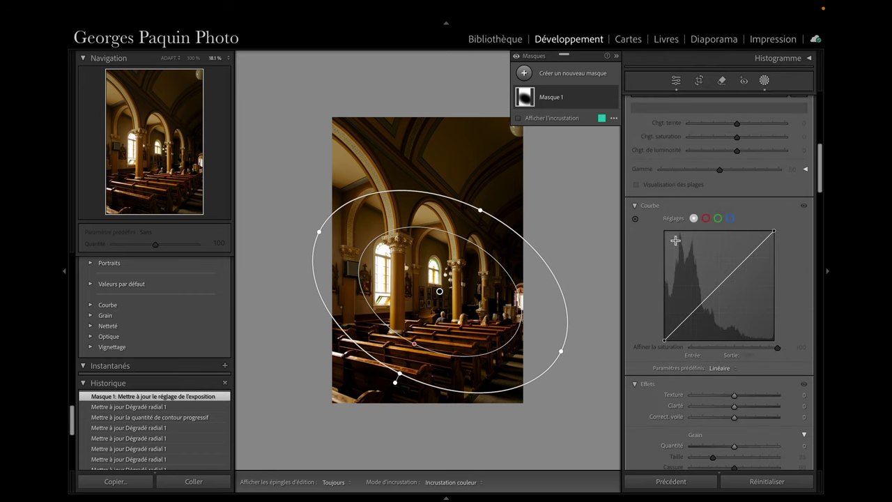
{"action": "left_click_drag", "start_coordinate": [728, 285], "coordinate": [736, 290]}
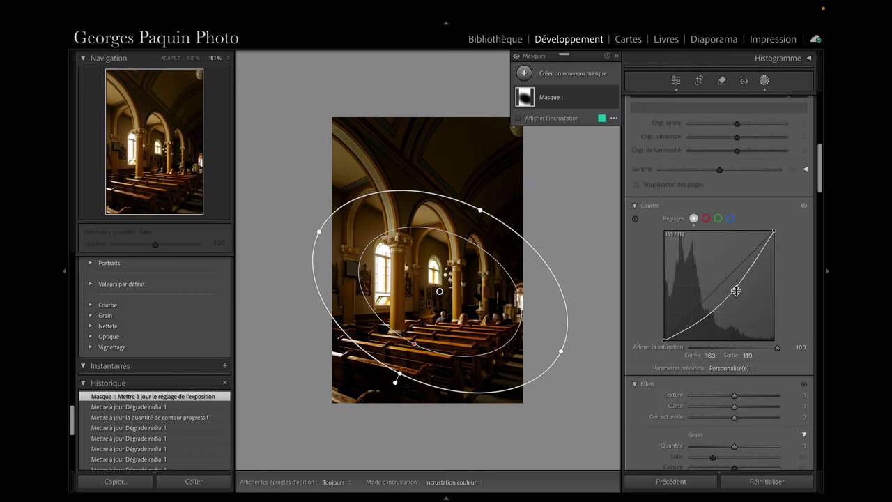
{"action": "left_click_drag", "start_coordinate": [708, 321], "coordinate": [706, 318]}
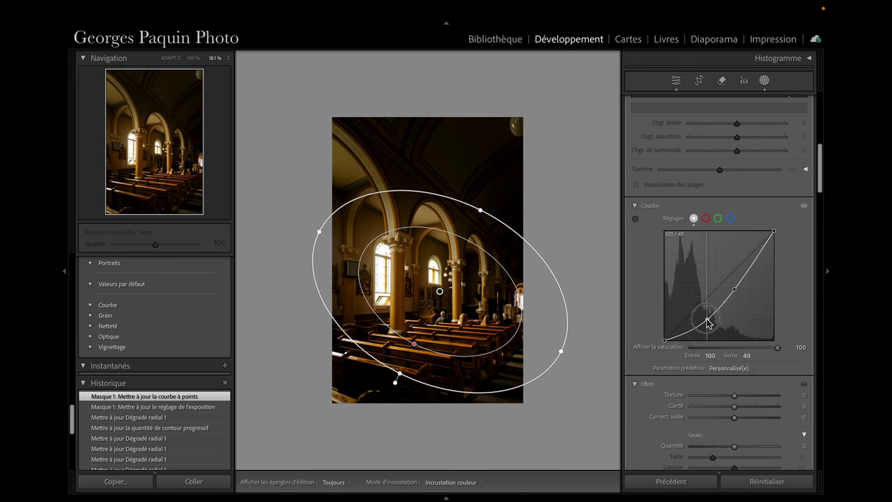
{"action": "left_click_drag", "start_coordinate": [752, 274], "coordinate": [756, 265]}
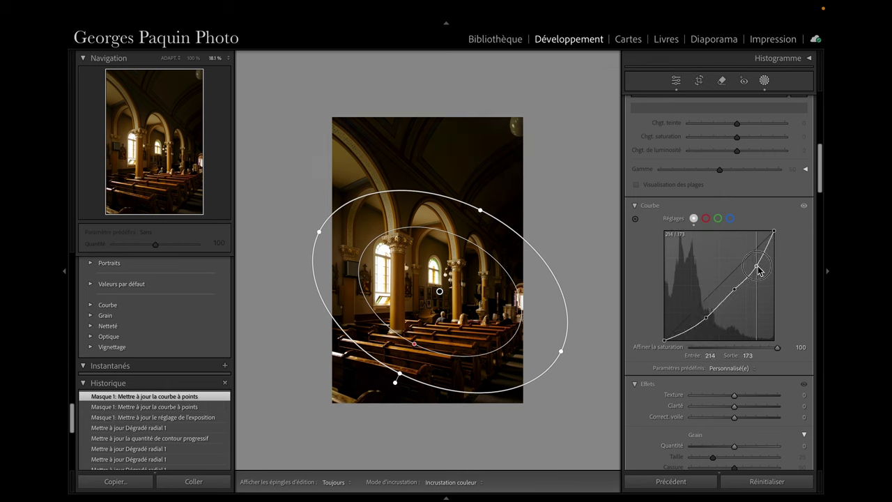
{"action": "left_click_drag", "start_coordinate": [730, 295], "coordinate": [736, 293]}
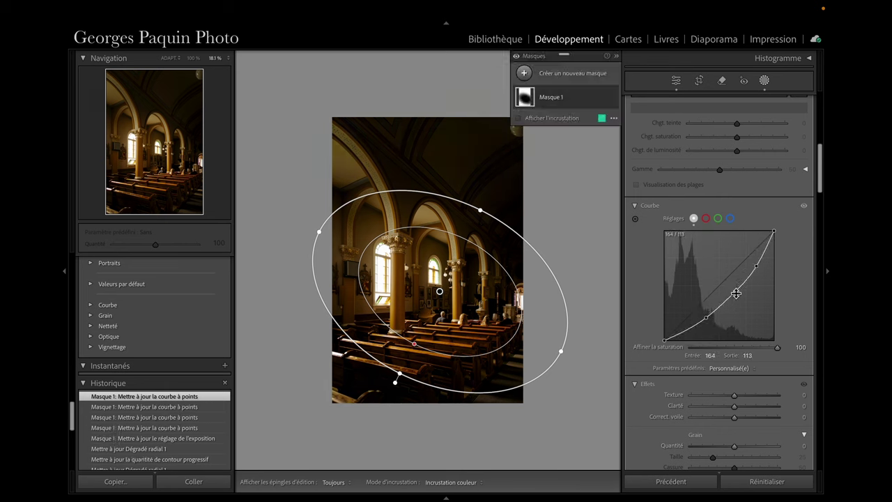
{"action": "scroll", "coordinate": [736, 296], "scroll_direction": "up", "scroll_amount": 5}
{"action": "left_click_drag", "start_coordinate": [729, 136], "coordinate": [725, 137]}
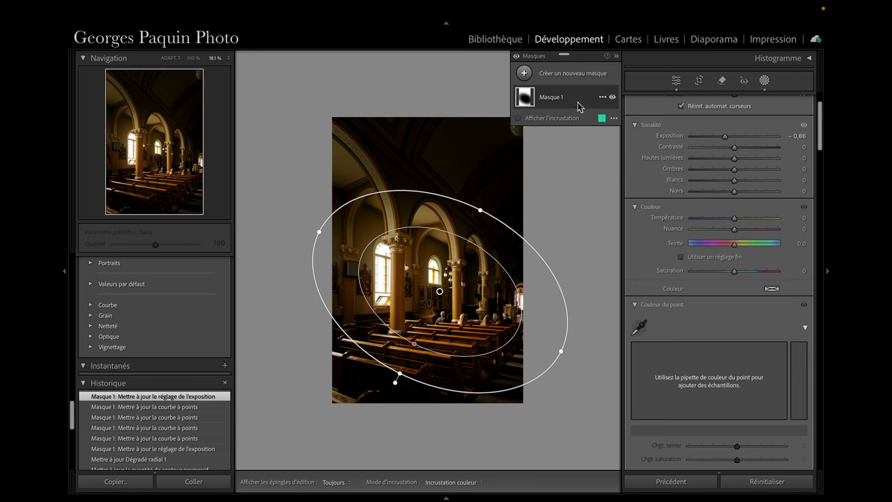
Compare Masque 1 on and off, close masking, and zoom the photo from 18.1% to 25.5%
{"action": "left_click", "coordinate": [613, 98]}
{"action": "left_click", "coordinate": [613, 99]}
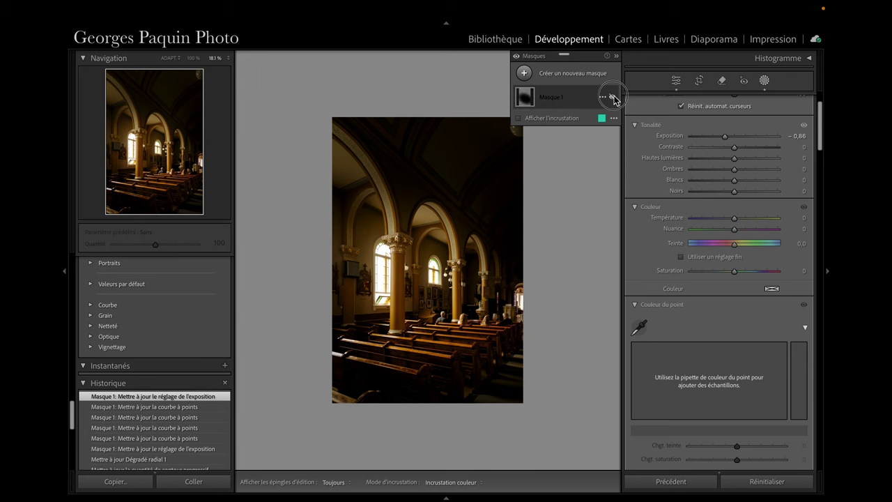
{"action": "left_click", "coordinate": [613, 98]}
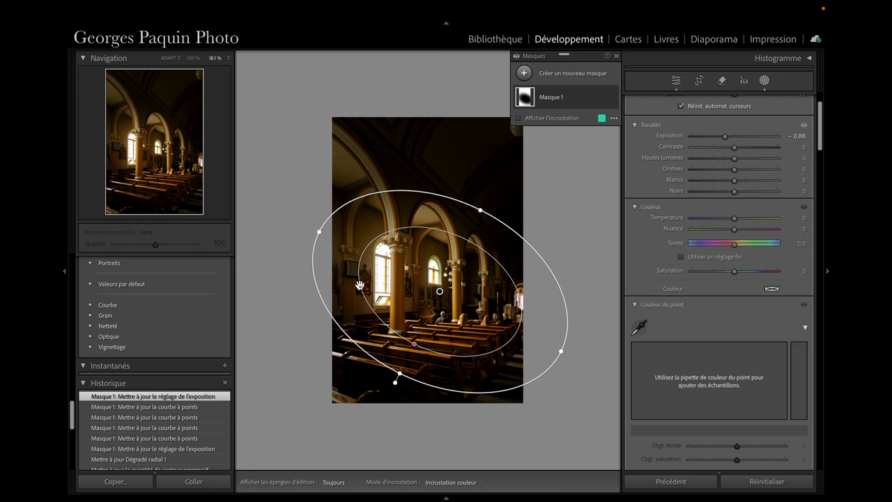
{"action": "left_click", "coordinate": [676, 81]}
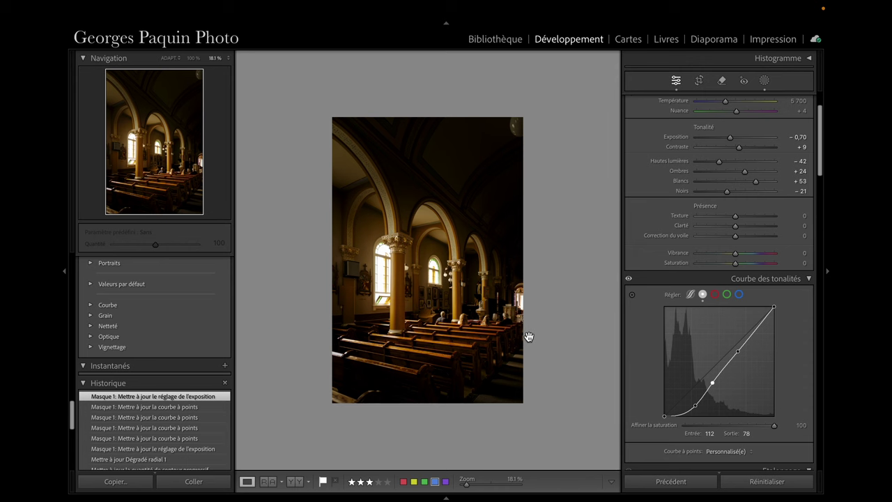
{"action": "key", "text": "ctrl+equal"}
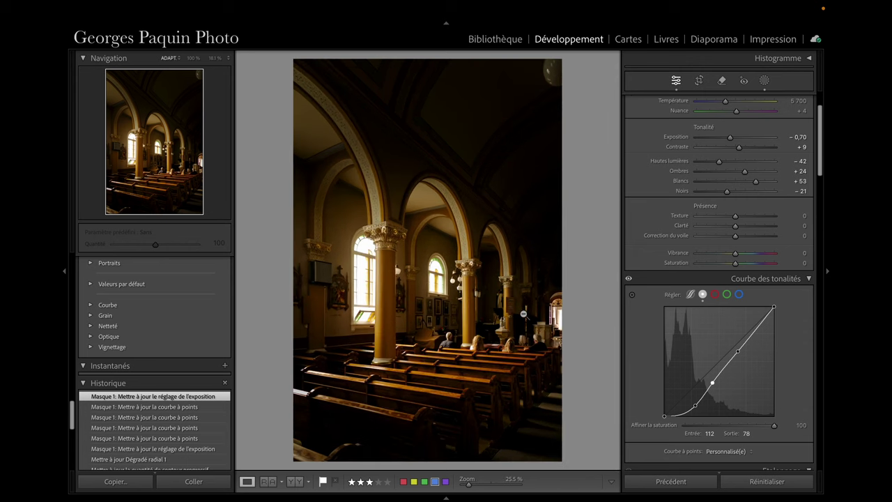
Add Masque 2, a linear gradient dragged diagonally across the lower-right pews, then move and rotate it
{"action": "left_click", "coordinate": [765, 81]}
{"action": "left_click", "coordinate": [527, 77]}
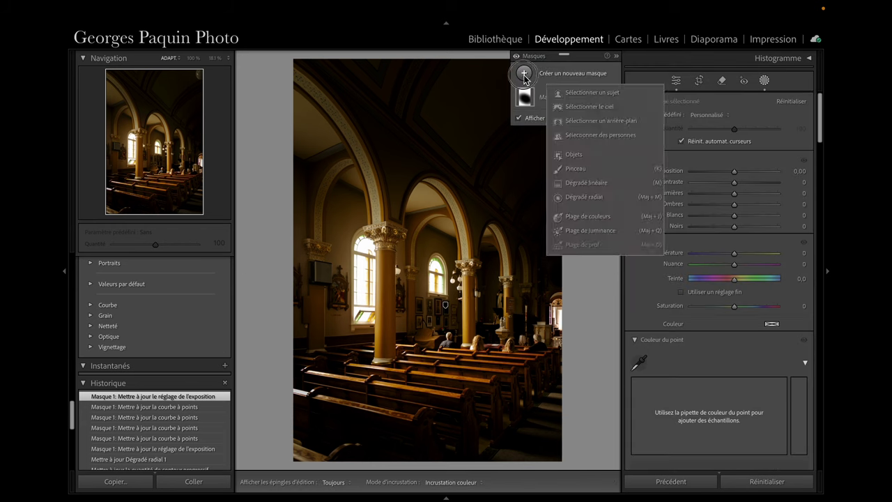
{"action": "left_click", "coordinate": [599, 186]}
{"action": "left_click_drag", "start_coordinate": [501, 350], "coordinate": [371, 219]}
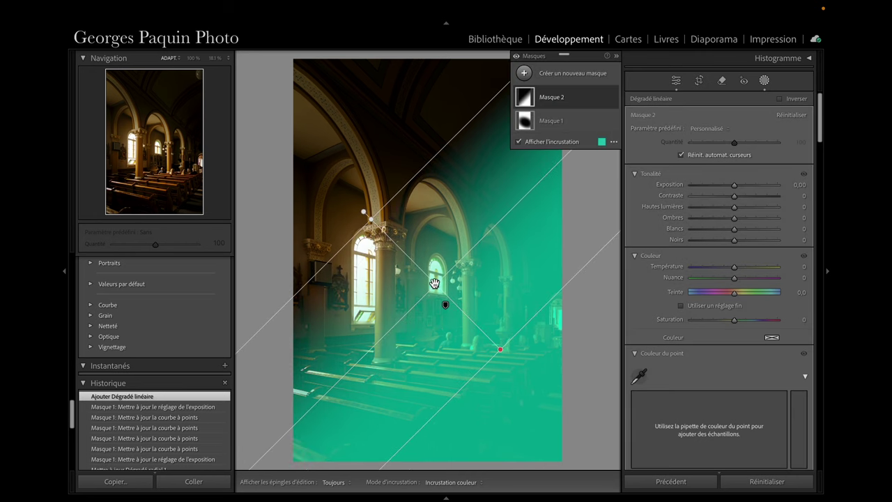
{"action": "left_click_drag", "start_coordinate": [435, 283], "coordinate": [472, 389]}
{"action": "left_click_drag", "start_coordinate": [528, 335], "coordinate": [474, 392]}
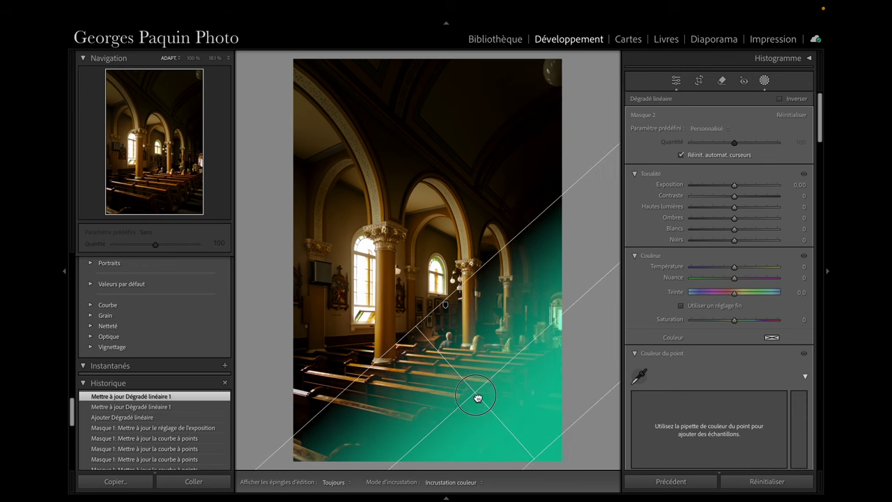
{"action": "mouse_move", "coordinate": [410, 321]}
{"action": "left_mouse_down"}
{"action": "mouse_move", "coordinate": [414, 328]}
{"action": "mouse_move", "coordinate": [411, 321]}
{"action": "left_mouse_up"}
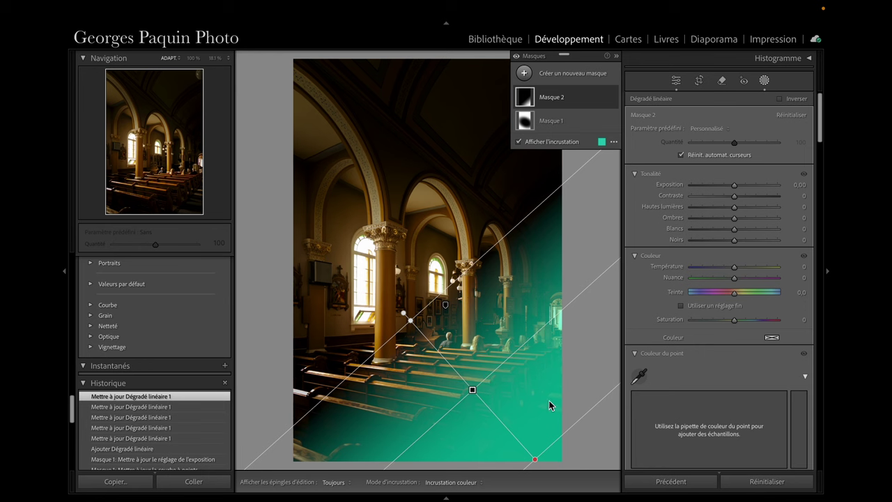
Darken Masque 2 to -0,85 exposure with a point-curve dip from 134 to 123
{"action": "key", "text": "o"}
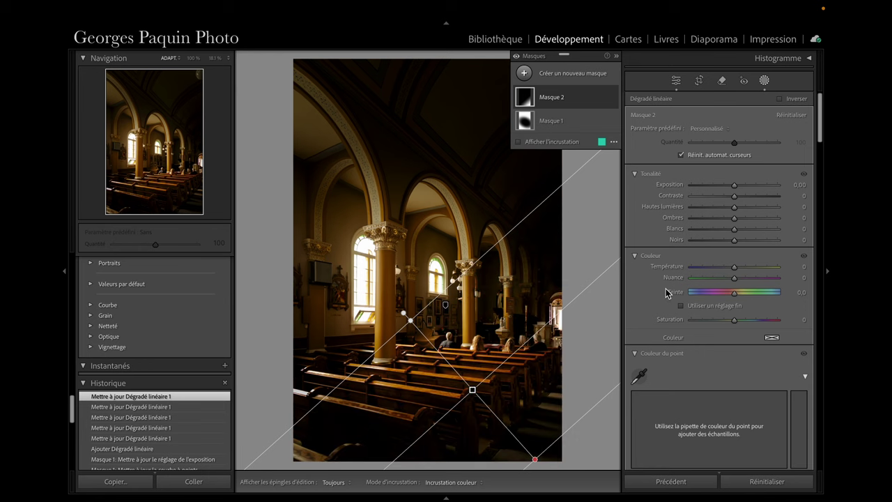
{"action": "scroll", "coordinate": [665, 292], "scroll_direction": "down", "scroll_amount": 5}
{"action": "scroll", "coordinate": [697, 209], "scroll_direction": "up", "scroll_amount": 3}
{"action": "scroll", "coordinate": [727, 150], "scroll_direction": "up", "scroll_amount": 3}
{"action": "left_click_drag", "start_coordinate": [737, 187], "coordinate": [728, 187]}
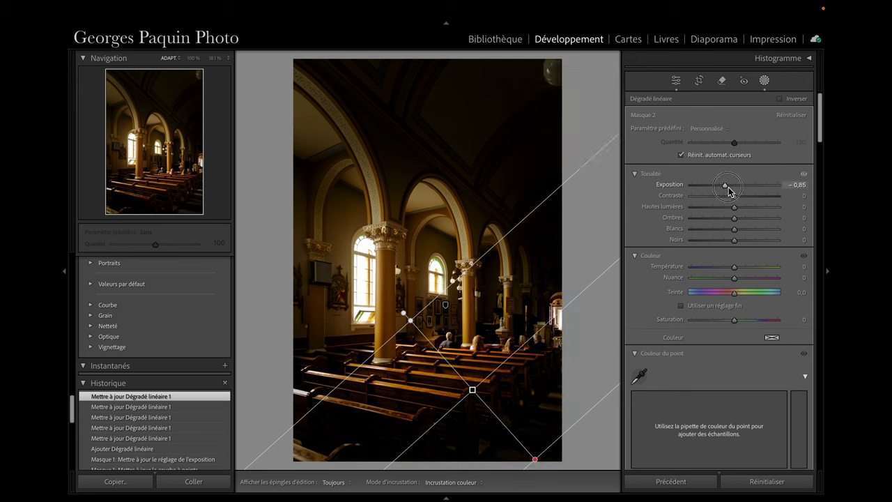
{"action": "scroll", "coordinate": [661, 256], "scroll_direction": "down", "scroll_amount": 5}
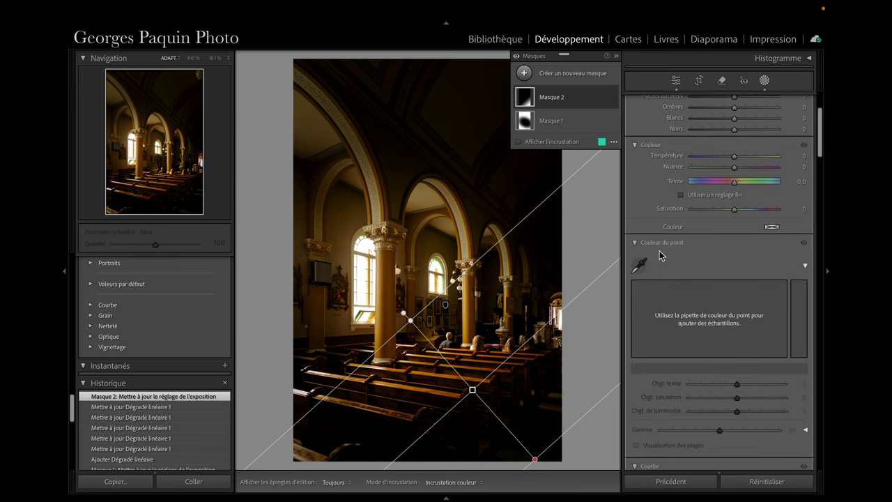
{"action": "scroll", "coordinate": [661, 256], "scroll_direction": "down", "scroll_amount": 10}
{"action": "left_click_drag", "start_coordinate": [720, 321], "coordinate": [721, 323]}
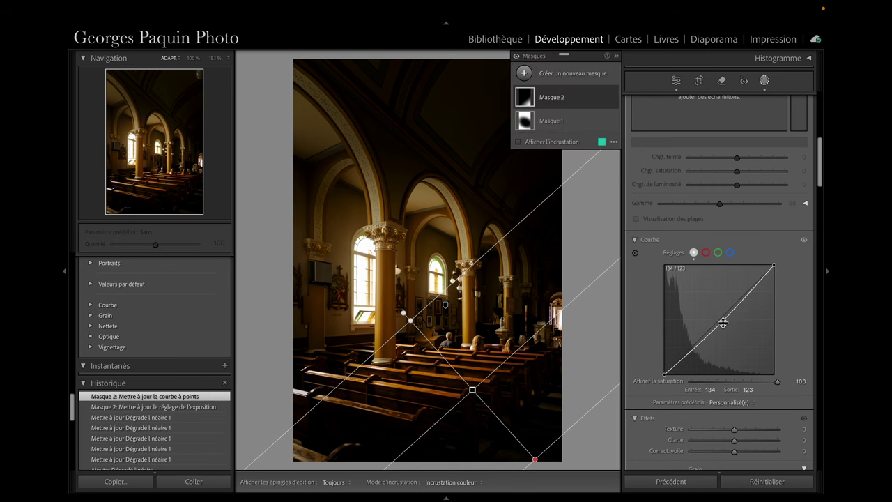
{"action": "scroll", "coordinate": [722, 324], "scroll_direction": "up", "scroll_amount": 10}
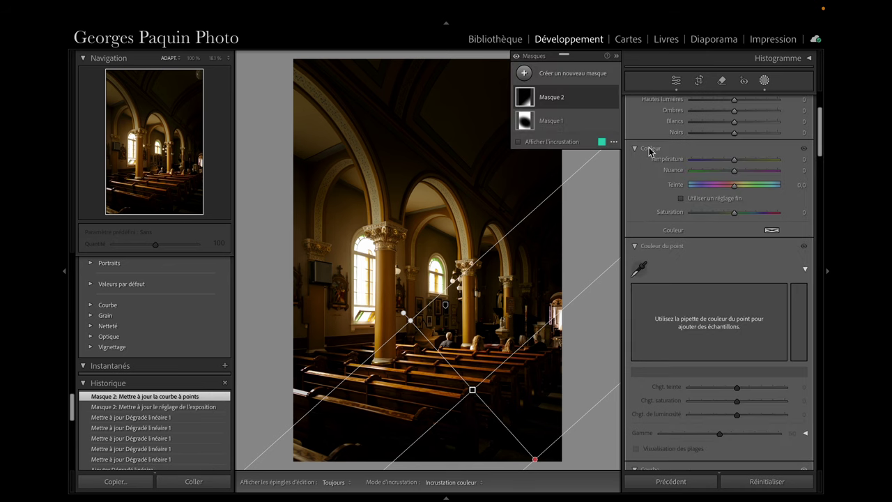
Compare Masque 2 on and off and reposition its gradient over the pews
{"action": "left_click", "coordinate": [612, 98]}
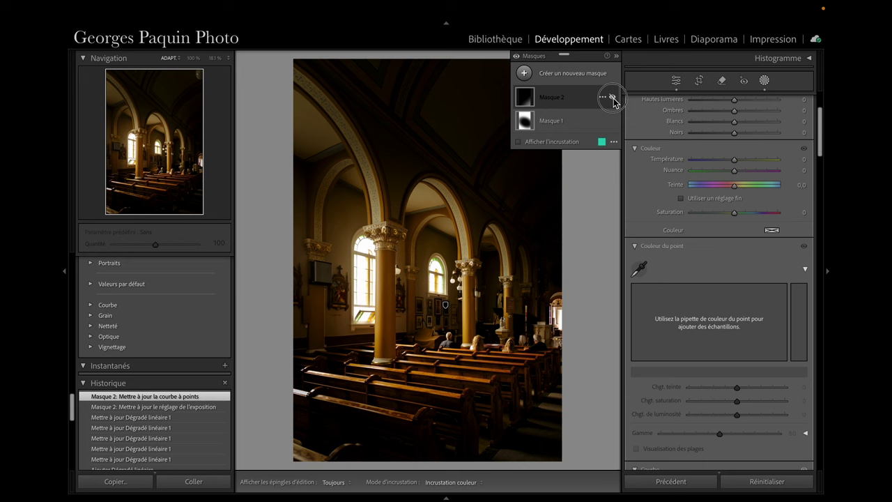
{"action": "left_click", "coordinate": [612, 98]}
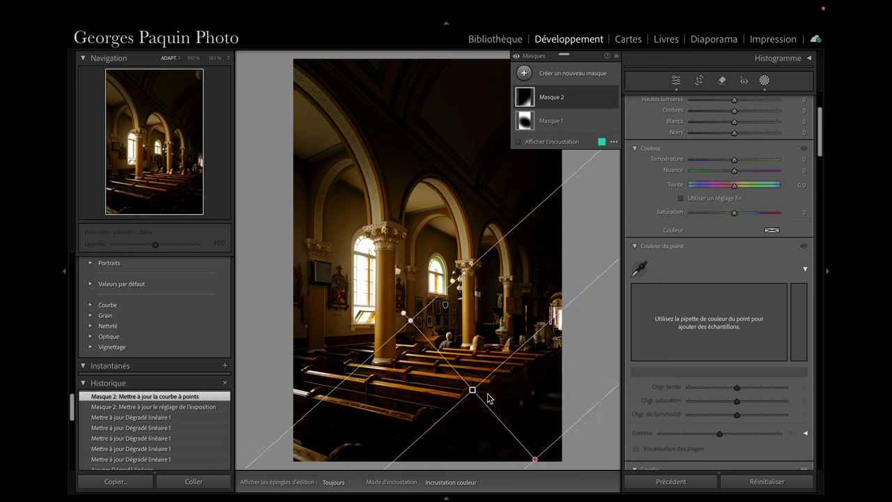
{"action": "left_click_drag", "start_coordinate": [473, 390], "coordinate": [464, 374]}
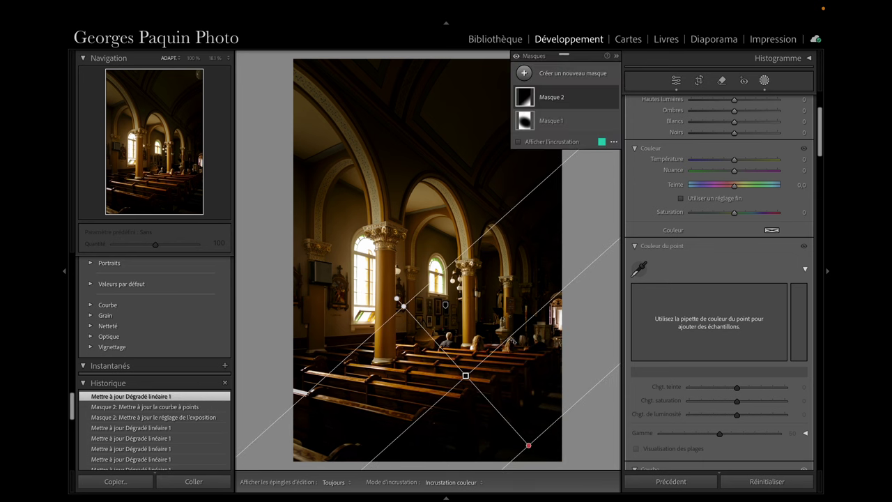
{"action": "left_click_drag", "start_coordinate": [512, 341], "coordinate": [512, 431]}
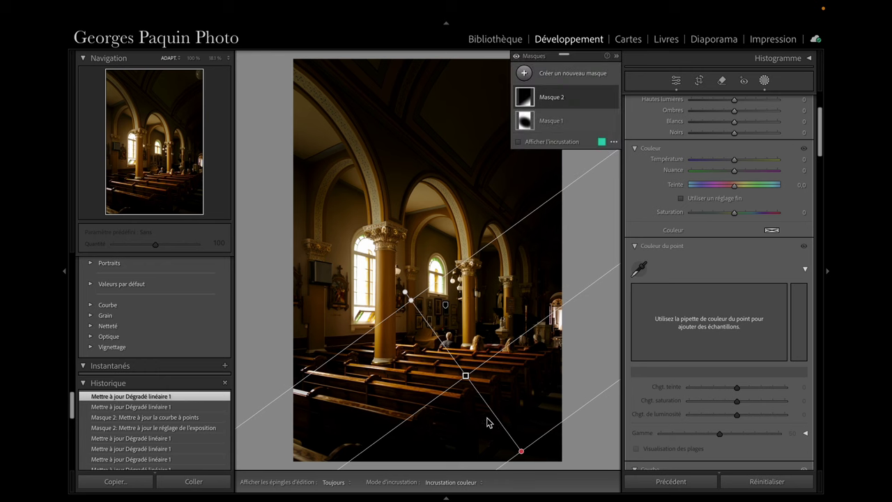
{"action": "left_click_drag", "start_coordinate": [535, 326], "coordinate": [534, 315]}
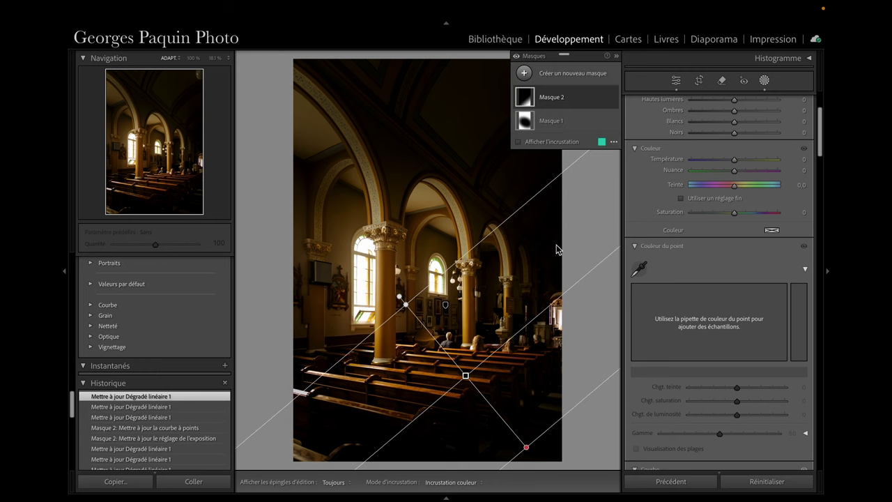
{"action": "left_click", "coordinate": [613, 98]}
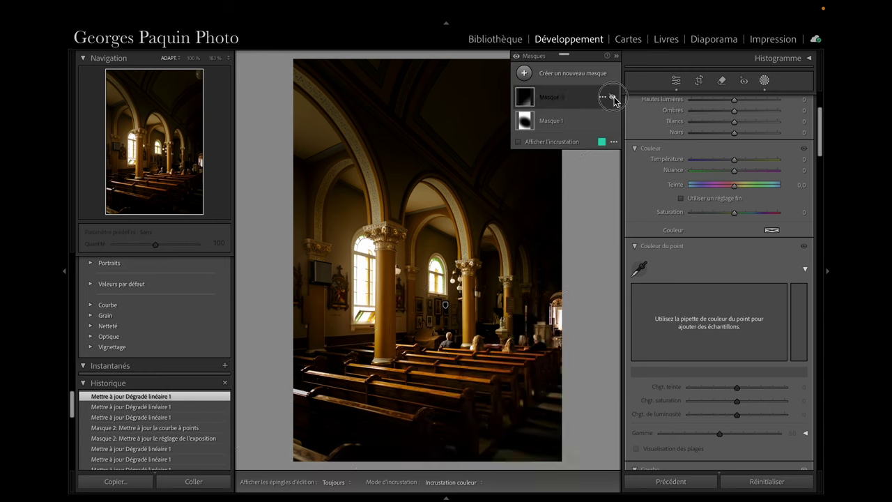
Re-enable Masque 2 and view its teal overlay at 50% zoom
{"action": "left_click", "coordinate": [613, 97]}
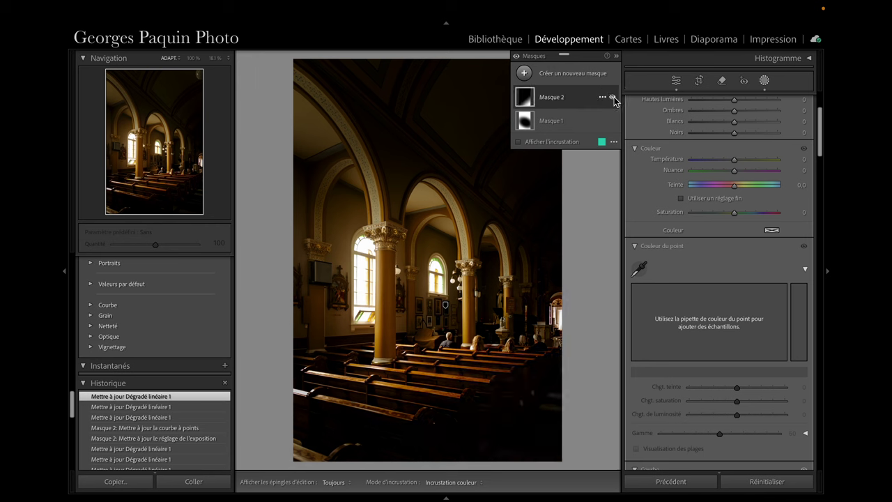
{"action": "mouse_move", "coordinate": [471, 335]}
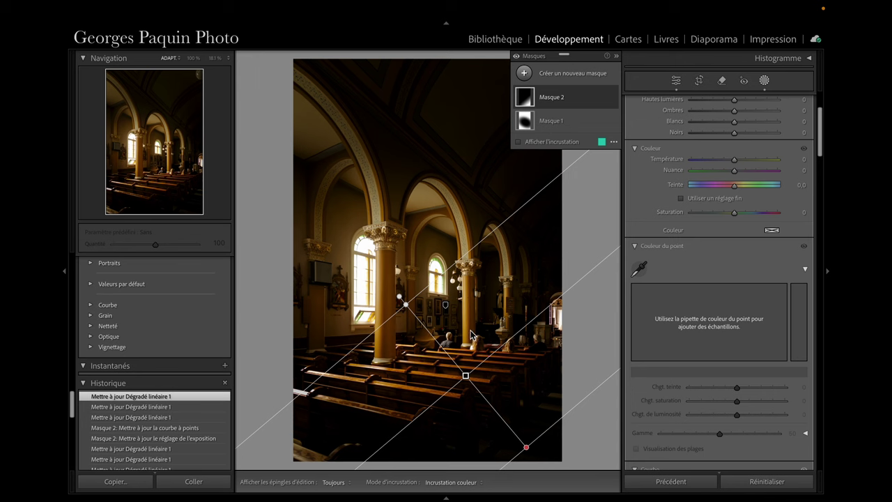
{"action": "key", "text": "o"}
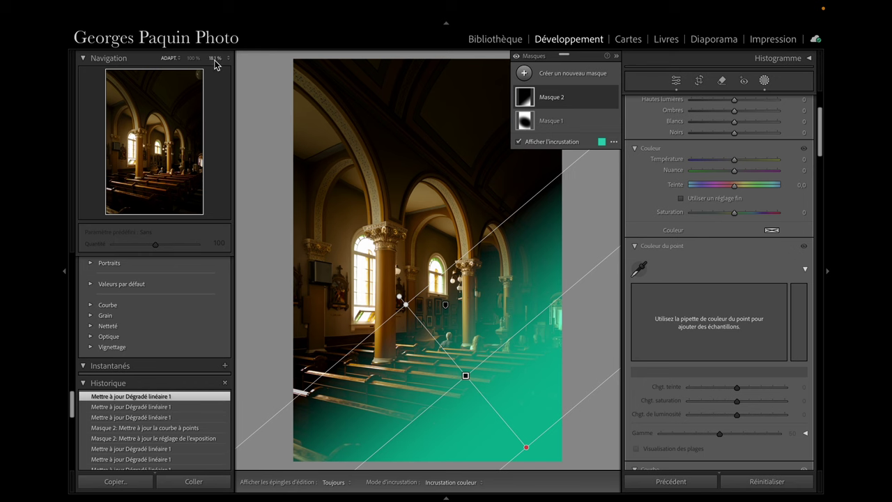
{"action": "left_click", "coordinate": [228, 58]}
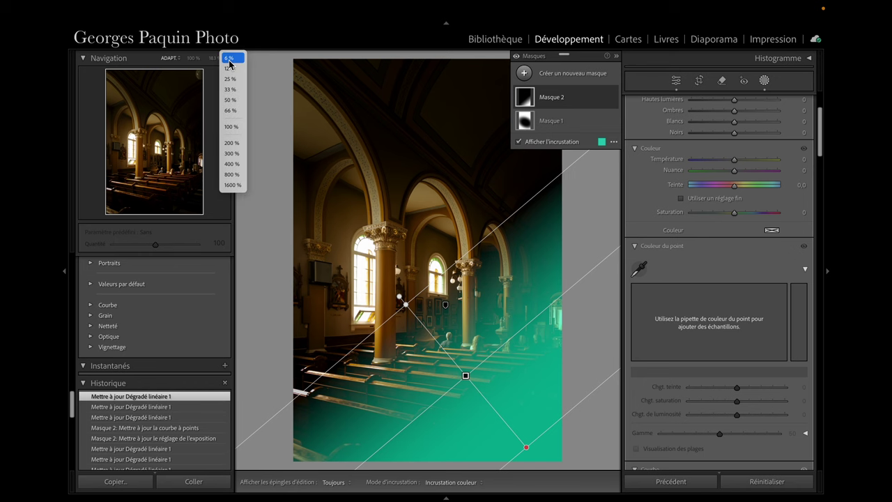
{"action": "left_click", "coordinate": [230, 99]}
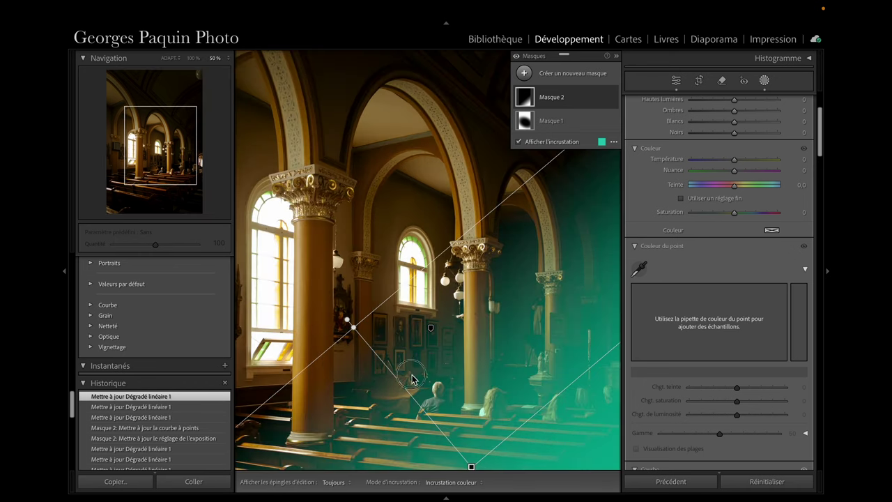
Pan the close-up to the right-hand pews and expand Masque 2's component list
{"action": "left_click_drag", "start_coordinate": [421, 186], "coordinate": [427, 70]}
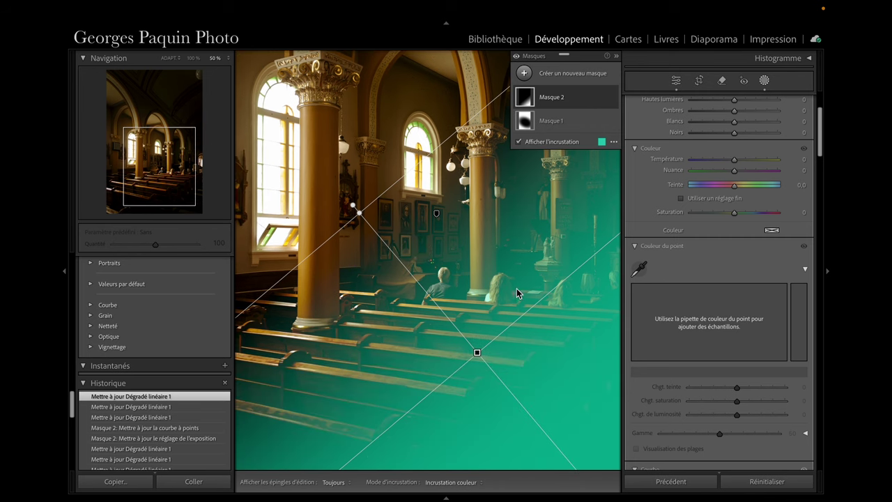
{"action": "left_click_drag", "start_coordinate": [480, 277], "coordinate": [411, 264]}
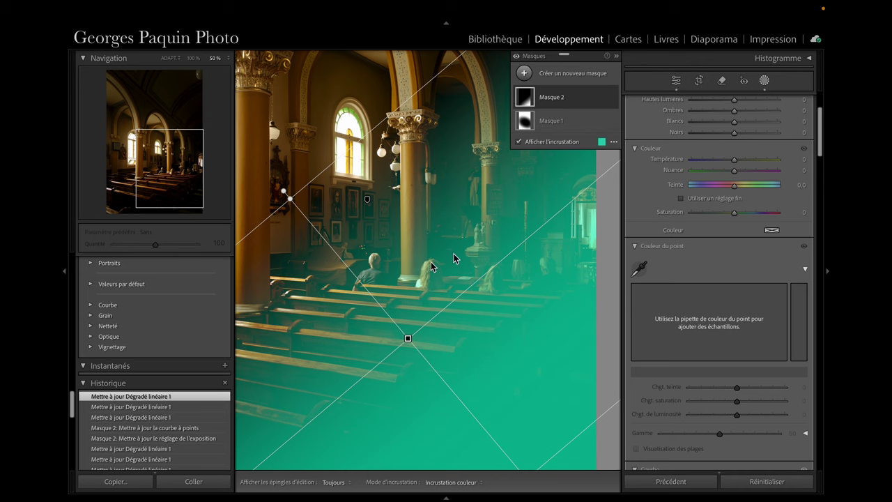
{"action": "left_click", "coordinate": [565, 102]}
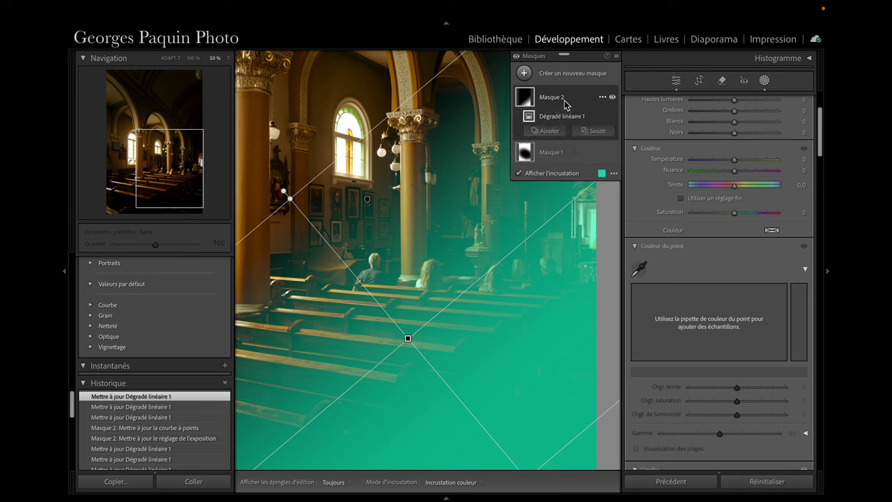
Erase Masque 2 from the pews, pillar and left pews with a flow-77 subtract brush
{"action": "left_click", "coordinate": [596, 134]}
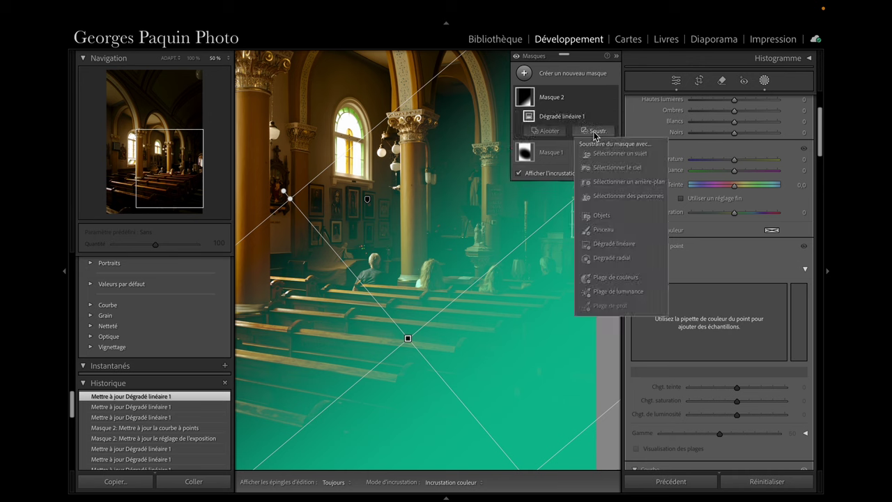
{"action": "left_click", "coordinate": [611, 231]}
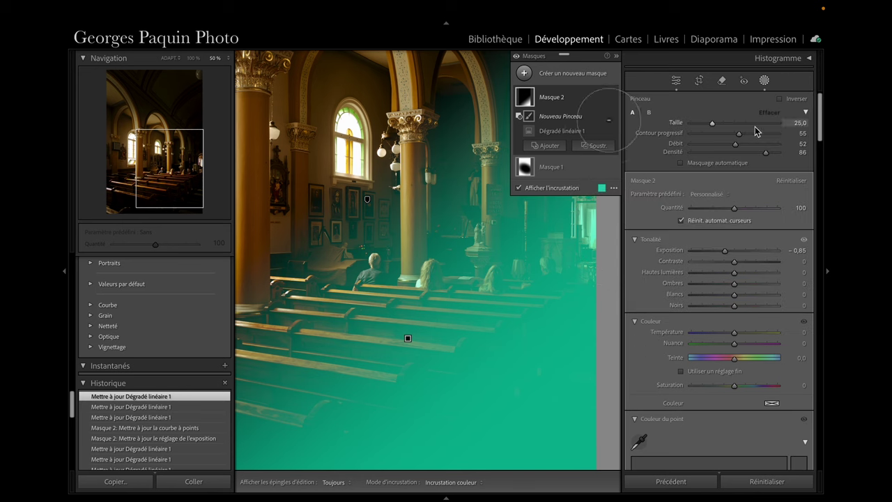
{"action": "mouse_move", "coordinate": [737, 145]}
{"action": "left_mouse_down"}
{"action": "mouse_move", "coordinate": [758, 144]}
{"action": "mouse_move", "coordinate": [759, 153]}
{"action": "left_mouse_up"}
{"action": "key", "text": "h"}
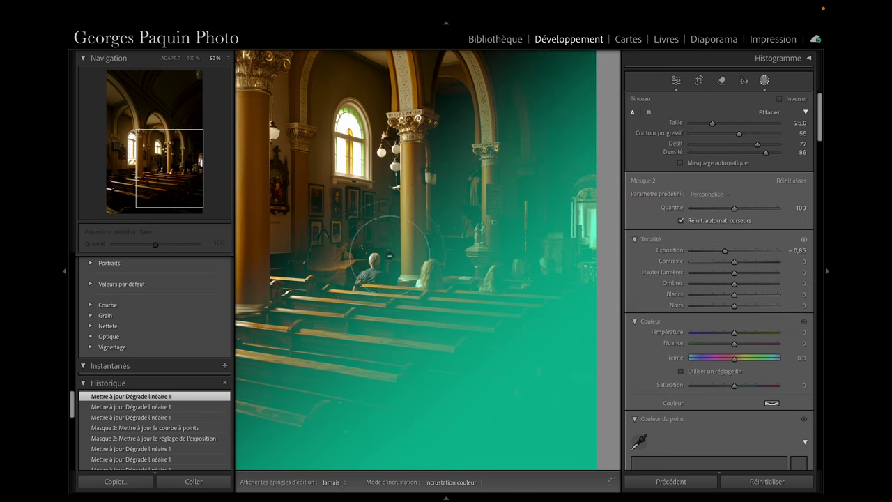
{"action": "mouse_move", "coordinate": [424, 250]}
{"action": "left_mouse_down"}
{"action": "mouse_move", "coordinate": [477, 262]}
{"action": "mouse_move", "coordinate": [439, 289]}
{"action": "mouse_move", "coordinate": [473, 274]}
{"action": "left_mouse_up"}
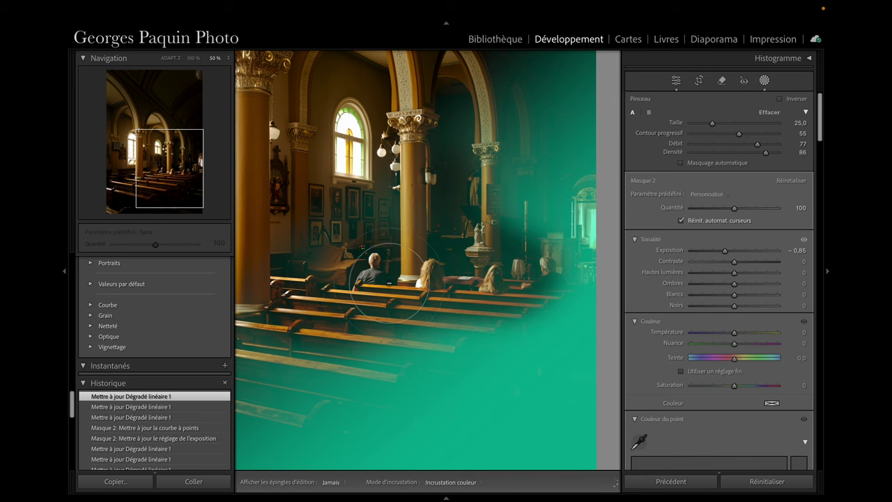
{"action": "left_click_drag", "start_coordinate": [473, 274], "coordinate": [362, 287]}
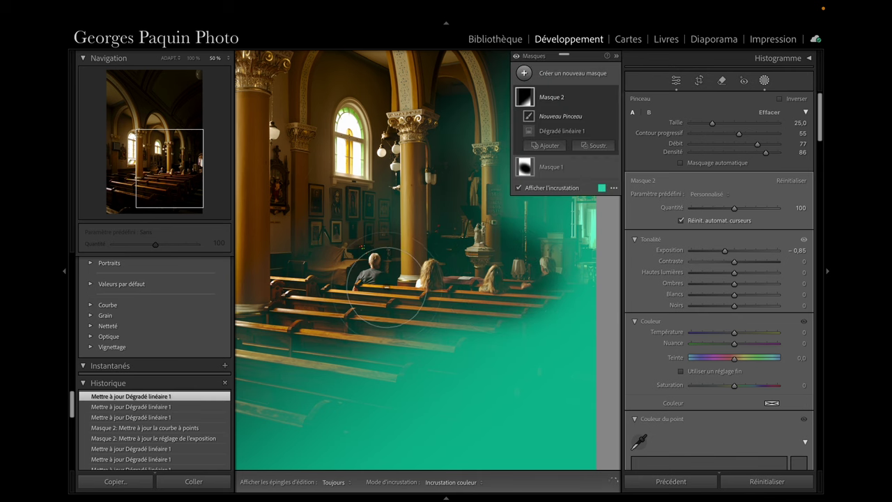
Compare Masque 2 on and off in full view, then erase another spot with a size-20 brush
{"action": "left_click", "coordinate": [169, 58]}
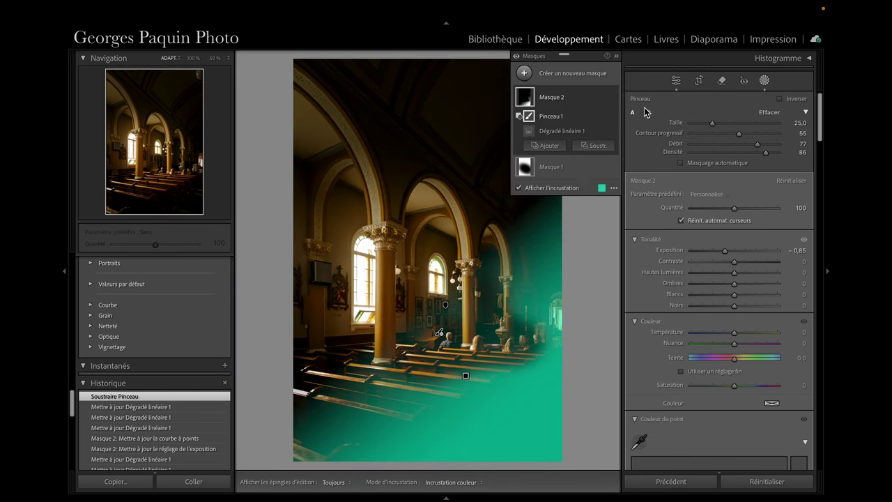
{"action": "left_click", "coordinate": [613, 98]}
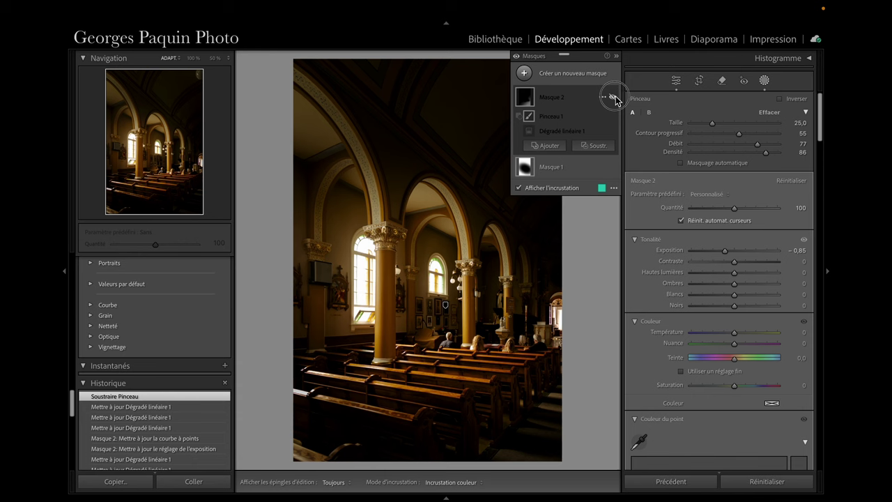
{"action": "left_click", "coordinate": [614, 98]}
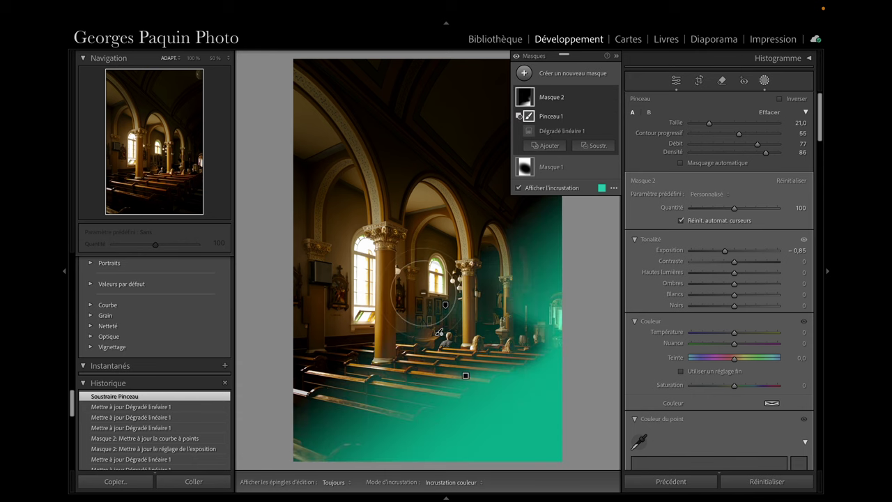
{"action": "key", "text": "bracketleft"}
{"action": "key", "text": "h"}
{"action": "left_click", "coordinate": [439, 326]}
{"action": "key", "text": "h"}
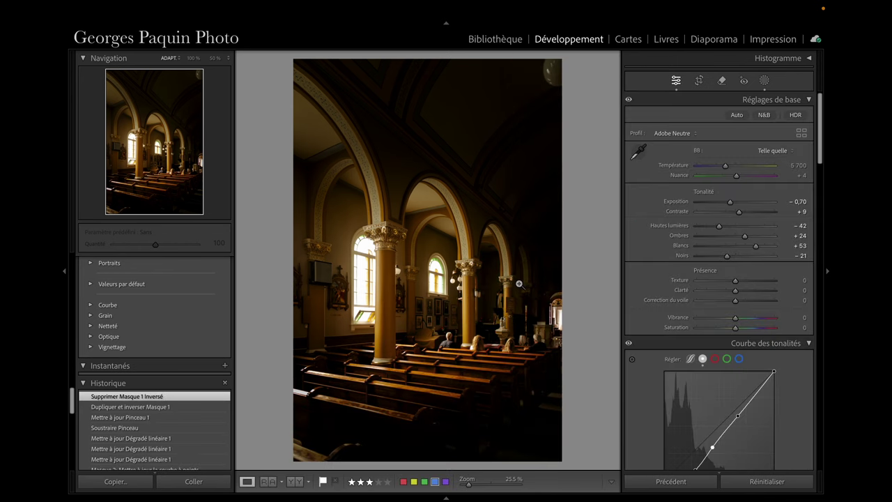
{"action": "left_click", "coordinate": [765, 81]}
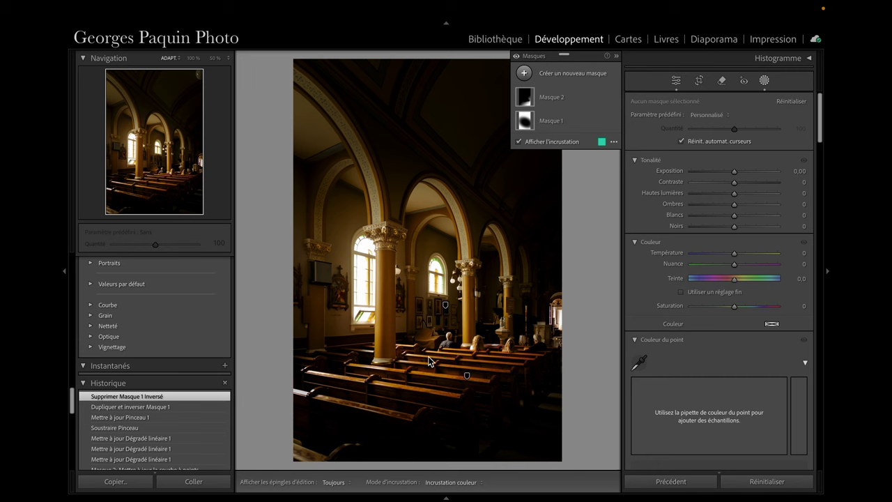
Draw a tilted radial gradient ellipse over the left window, pillars and pews, then hide the overlay
{"action": "left_click", "coordinate": [526, 75]}
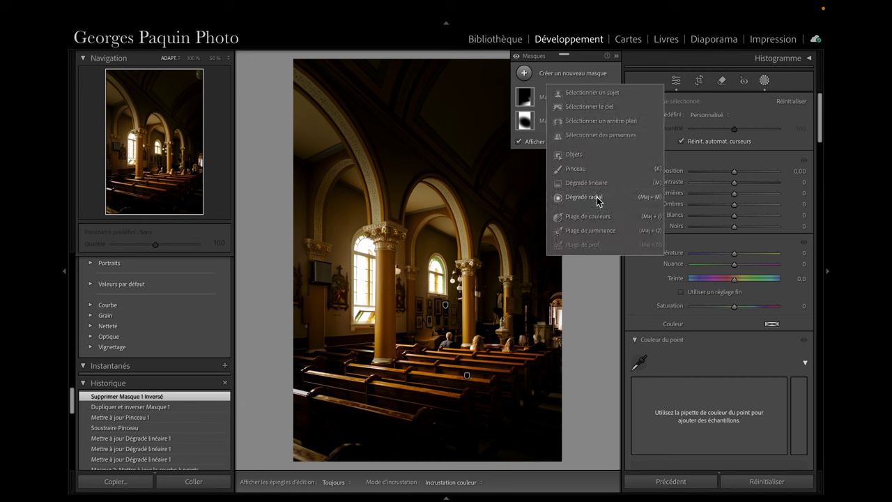
{"action": "left_click", "coordinate": [598, 198]}
{"action": "left_click_drag", "start_coordinate": [384, 268], "coordinate": [460, 410]}
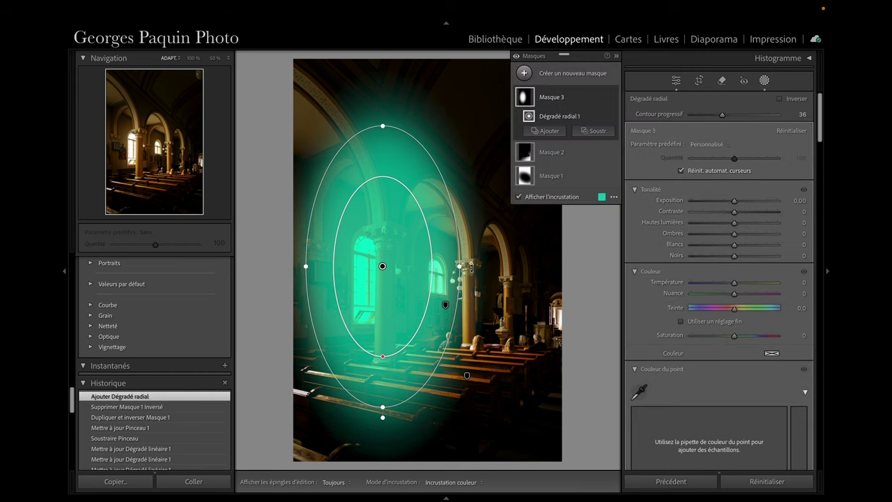
{"action": "left_click_drag", "start_coordinate": [470, 266], "coordinate": [467, 185]}
{"action": "mouse_move", "coordinate": [428, 311]}
{"action": "left_mouse_down"}
{"action": "mouse_move", "coordinate": [471, 329]}
{"action": "mouse_move", "coordinate": [478, 354]}
{"action": "left_mouse_up"}
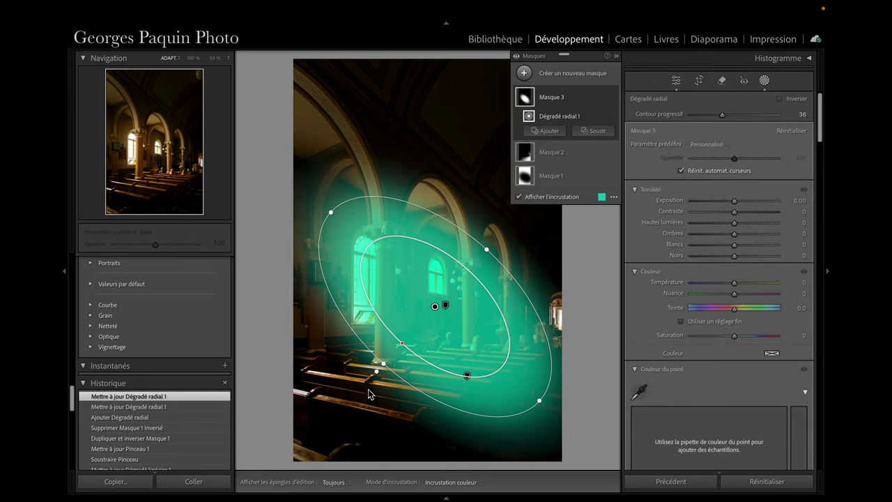
{"action": "left_click_drag", "start_coordinate": [377, 375], "coordinate": [404, 373]}
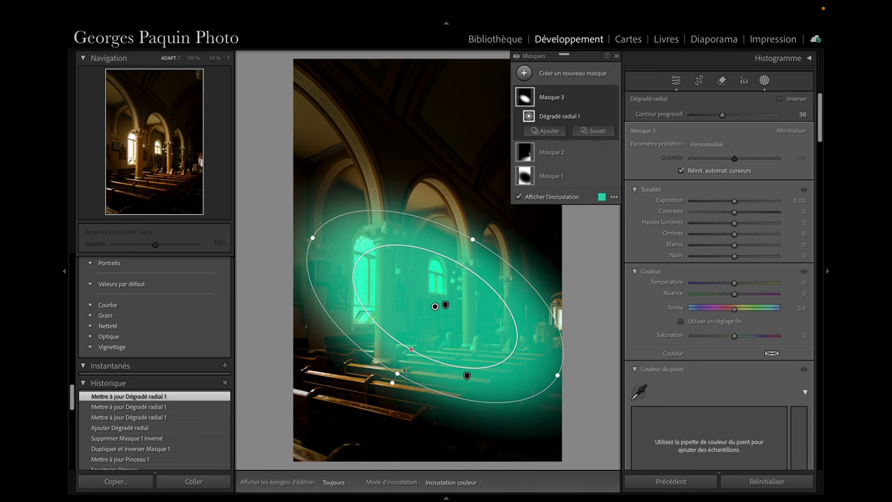
{"action": "left_click_drag", "start_coordinate": [474, 239], "coordinate": [474, 239]}
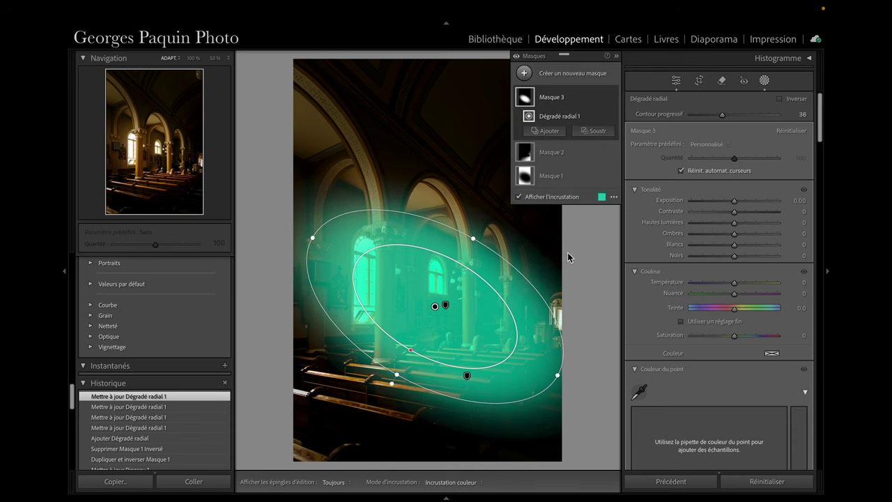
{"action": "key", "text": "o"}
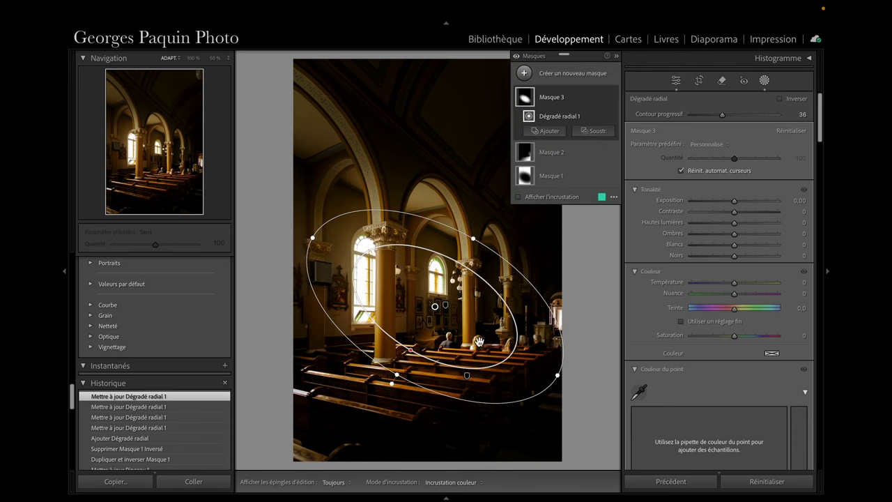
Raise Masque 3's tone curve and set Highlights to −25, comparing the mask on and off
{"action": "scroll", "coordinate": [647, 278], "scroll_direction": "down", "scroll_amount": 5}
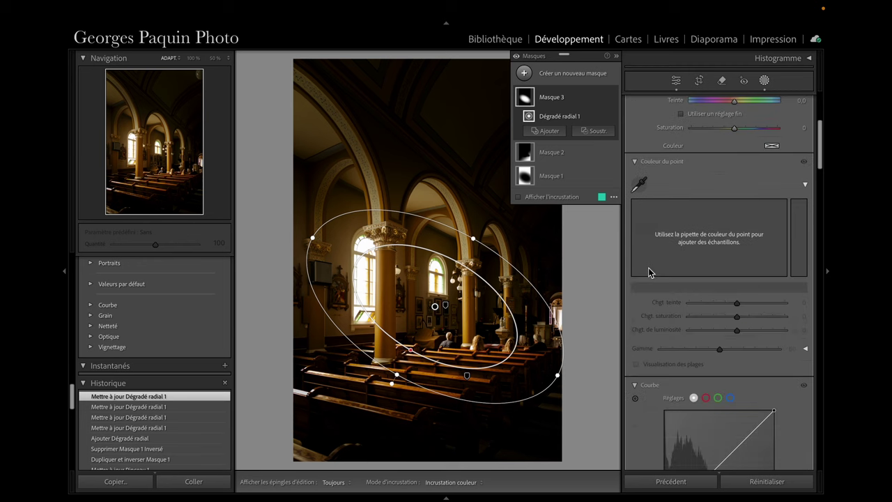
{"action": "scroll", "coordinate": [649, 273], "scroll_direction": "down", "scroll_amount": 5}
{"action": "scroll", "coordinate": [649, 273], "scroll_direction": "down", "scroll_amount": 1}
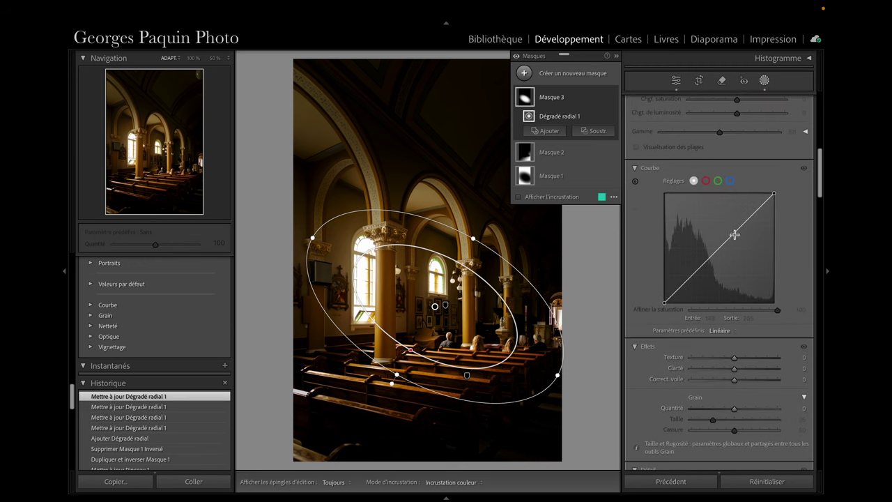
{"action": "left_click_drag", "start_coordinate": [732, 240], "coordinate": [730, 222]}
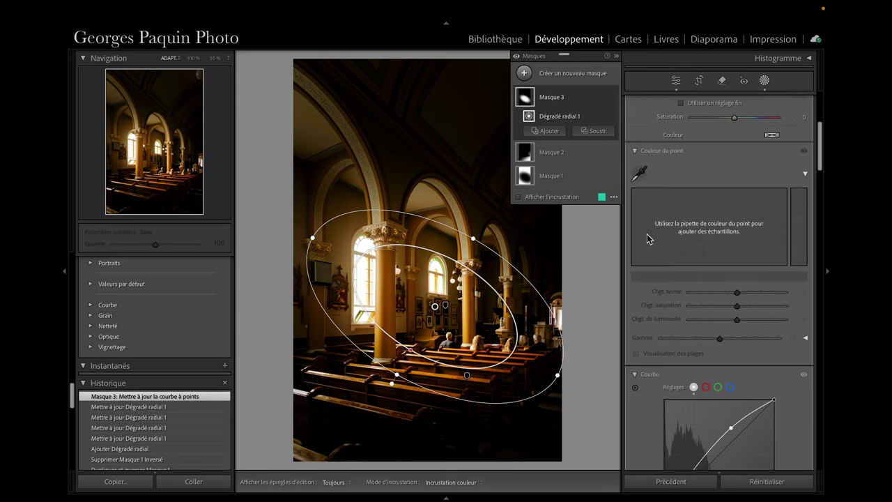
{"action": "scroll", "coordinate": [649, 239], "scroll_direction": "up", "scroll_amount": 5}
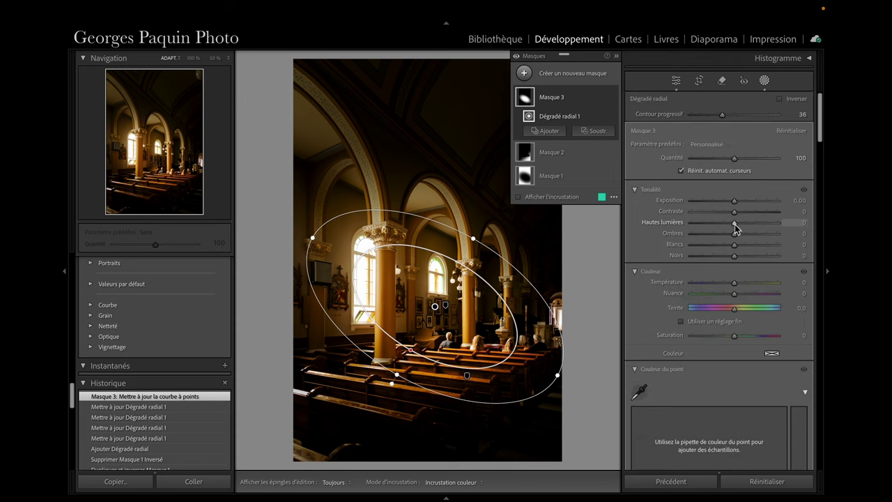
{"action": "left_click_drag", "start_coordinate": [736, 226], "coordinate": [725, 231]}
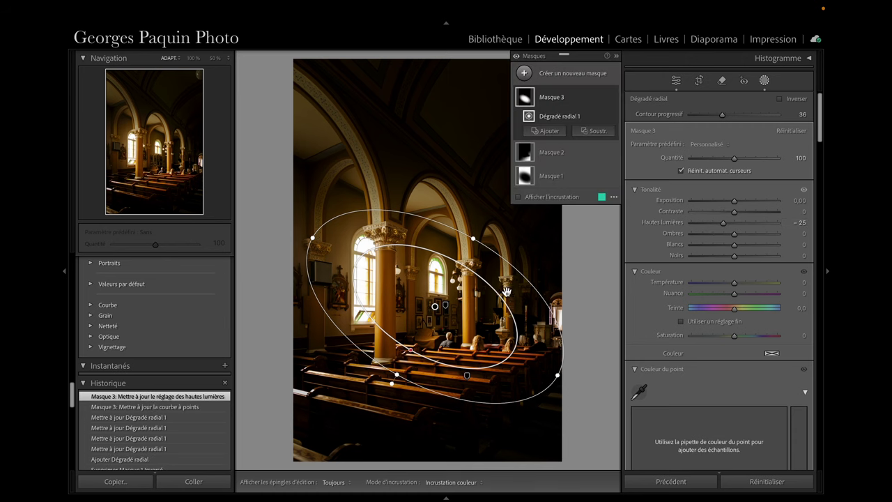
{"action": "mouse_move", "coordinate": [565, 98]}
{"action": "left_click", "coordinate": [613, 99]}
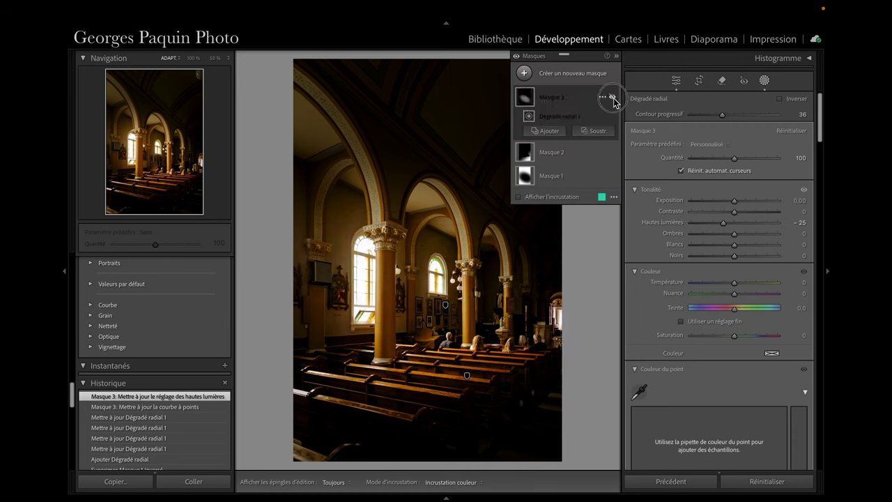
{"action": "left_click", "coordinate": [613, 99]}
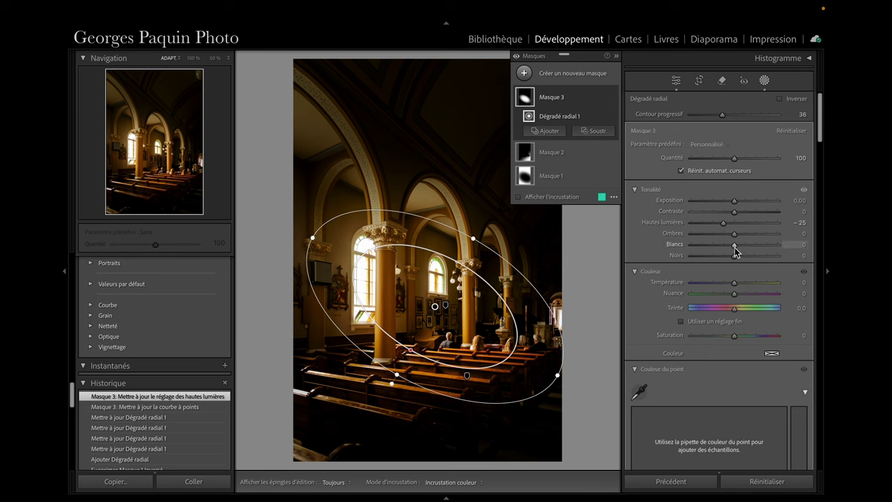
Set Masque 3's Whites to 34 and Exposure to 0.21, then compare before and after
{"action": "left_click_drag", "start_coordinate": [736, 250], "coordinate": [750, 251]}
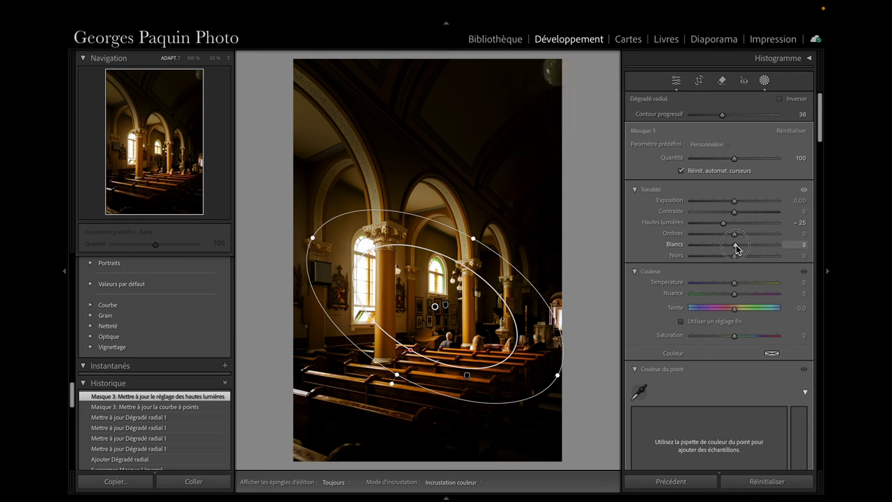
{"action": "left_click_drag", "start_coordinate": [734, 202], "coordinate": [736, 204]}
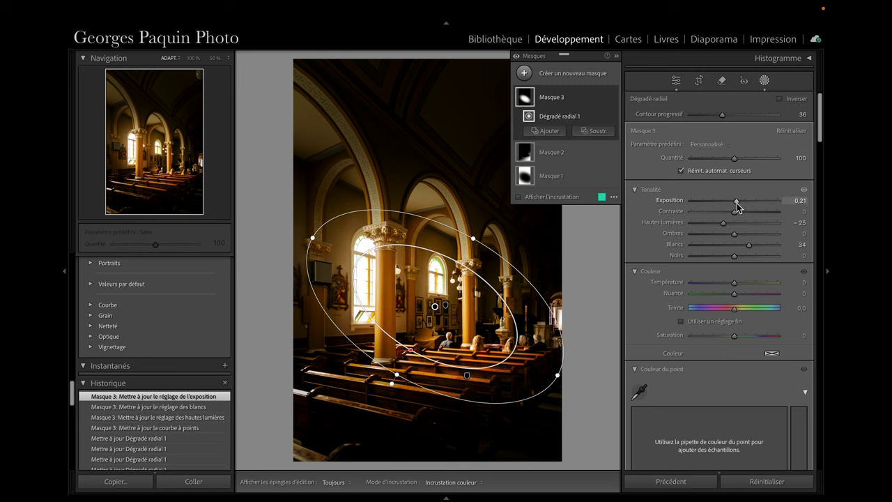
{"action": "left_click", "coordinate": [613, 98]}
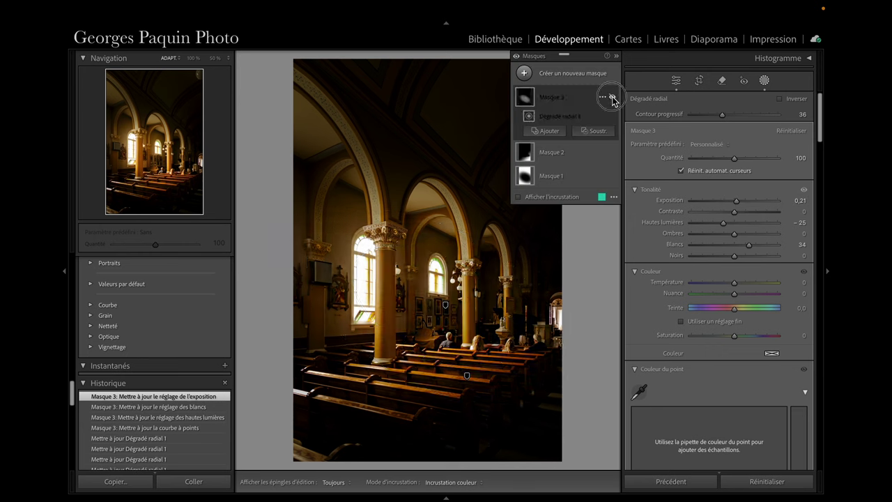
{"action": "left_click", "coordinate": [613, 97]}
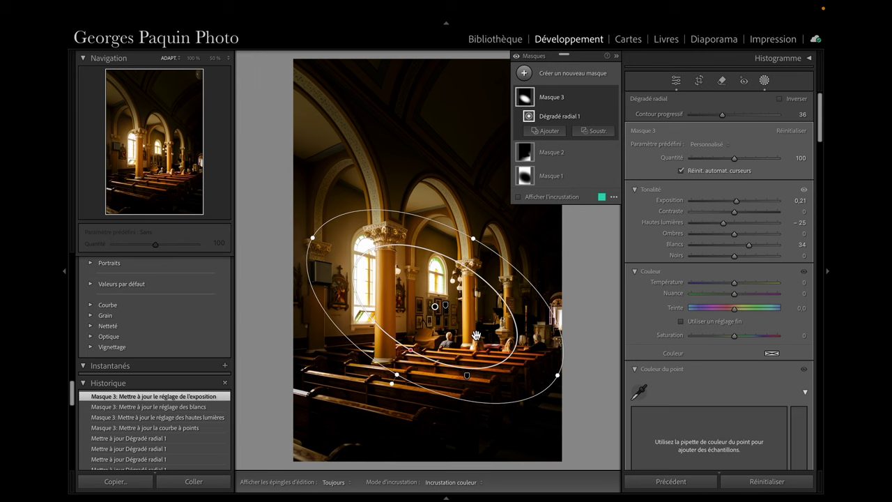
Leave masking and set the global Saturation to −22 and Clarté to +14
{"action": "left_click", "coordinate": [676, 81]}
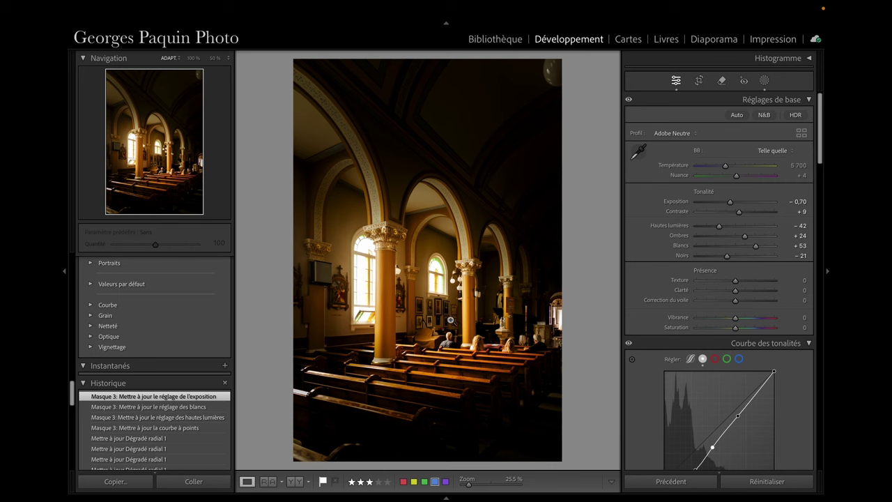
{"action": "mouse_move", "coordinate": [736, 328]}
{"action": "left_mouse_down"}
{"action": "mouse_move", "coordinate": [730, 332]}
{"action": "mouse_move", "coordinate": [744, 322]}
{"action": "left_mouse_up"}
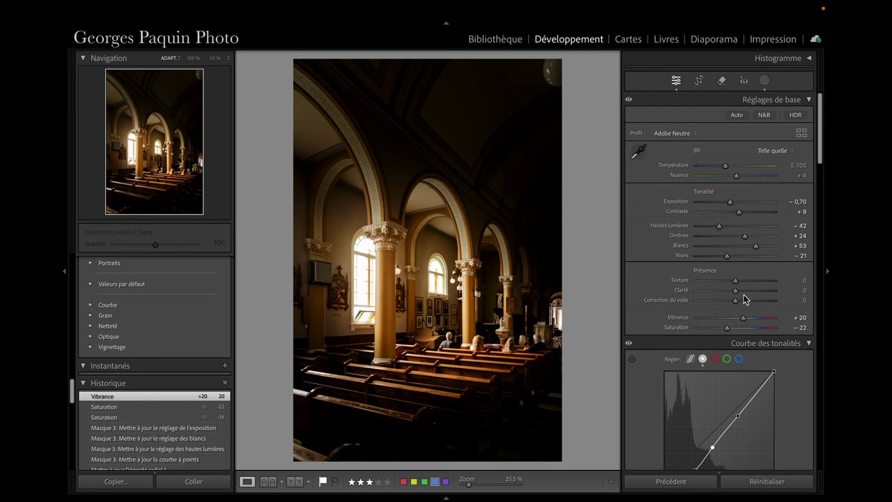
{"action": "mouse_move", "coordinate": [735, 291]}
{"action": "left_mouse_down"}
{"action": "mouse_move", "coordinate": [743, 298]}
{"action": "mouse_move", "coordinate": [739, 281]}
{"action": "left_mouse_up"}
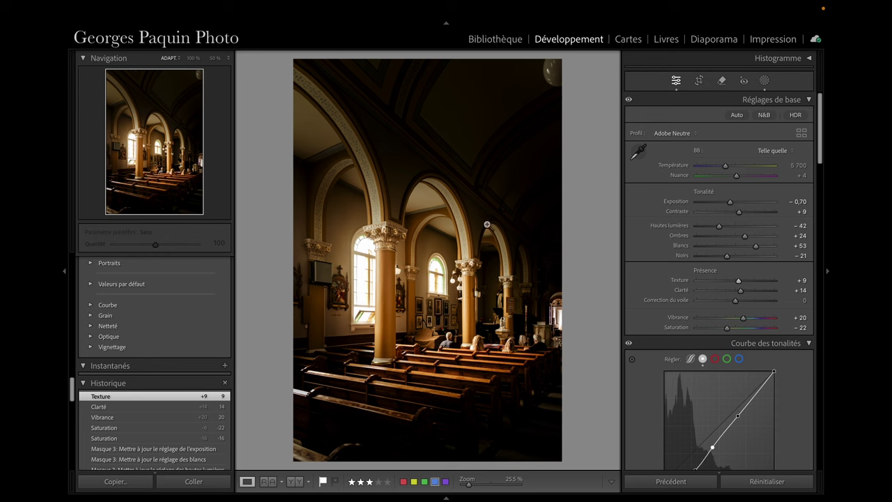
Start a new brush mask with Shadows 42 and paint it across the upper arches with size 23
{"action": "key", "text": "k"}
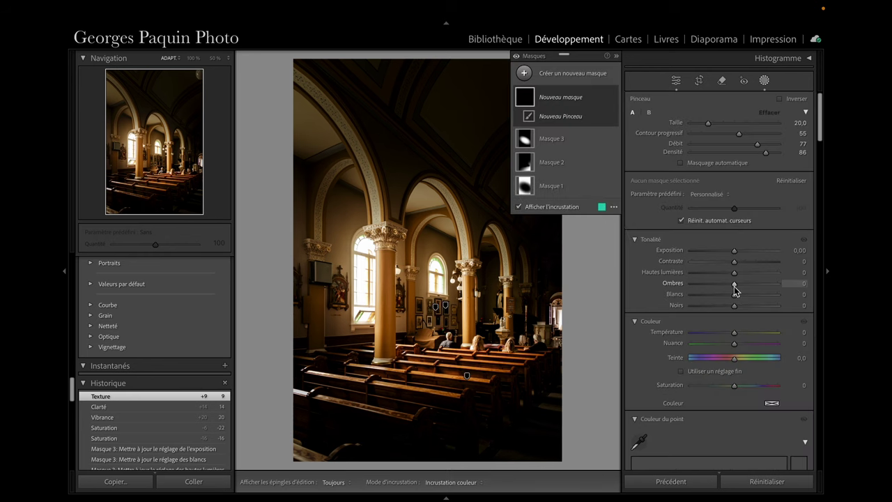
{"action": "left_click_drag", "start_coordinate": [735, 284], "coordinate": [753, 284]}
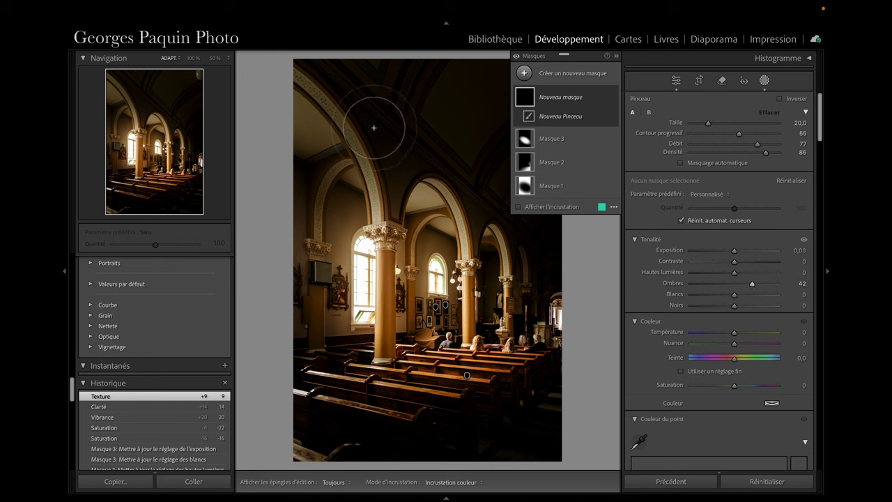
{"action": "key", "text": "h"}
{"action": "scroll", "coordinate": [369, 139], "scroll_direction": "up", "scroll_amount": 3}
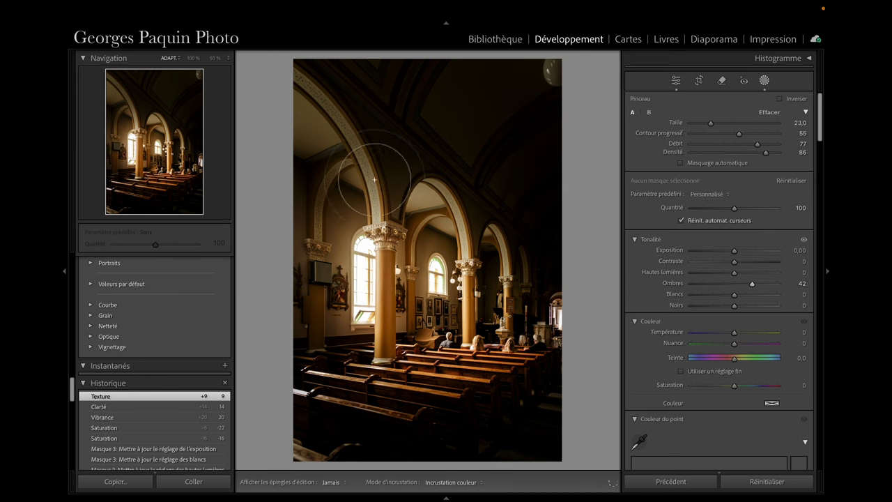
{"action": "mouse_move", "coordinate": [375, 180]}
{"action": "left_mouse_down"}
{"action": "mouse_move", "coordinate": [415, 192]}
{"action": "mouse_move", "coordinate": [474, 230]}
{"action": "mouse_move", "coordinate": [530, 283]}
{"action": "mouse_move", "coordinate": [454, 240]}
{"action": "mouse_move", "coordinate": [398, 150]}
{"action": "mouse_move", "coordinate": [359, 113]}
{"action": "left_mouse_up"}
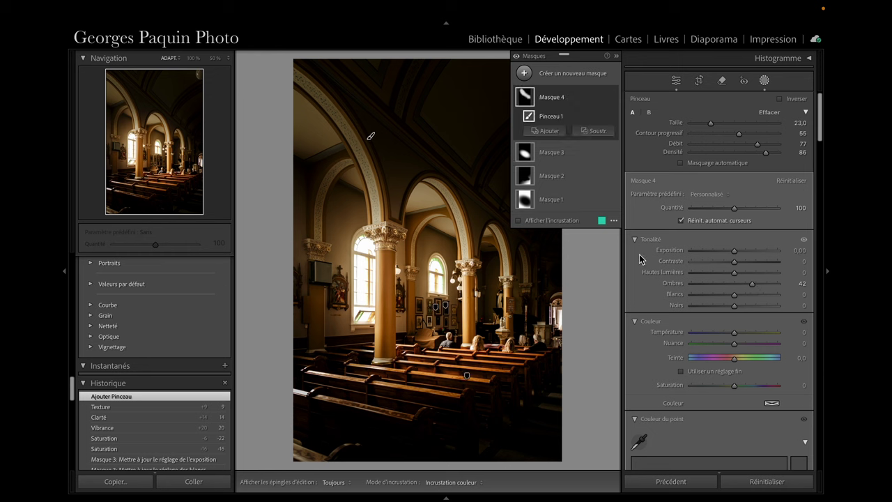
{"action": "key", "text": "h"}
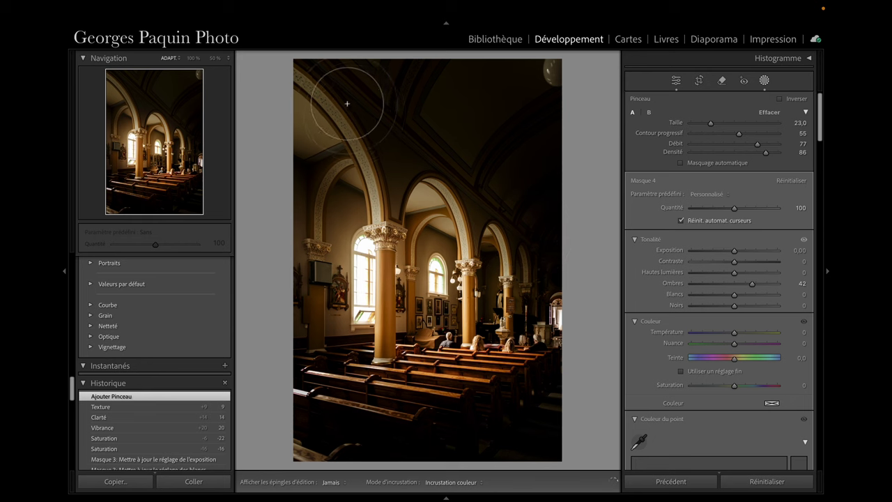
{"action": "left_click_drag", "start_coordinate": [347, 103], "coordinate": [544, 260]}
{"action": "key", "text": "h"}
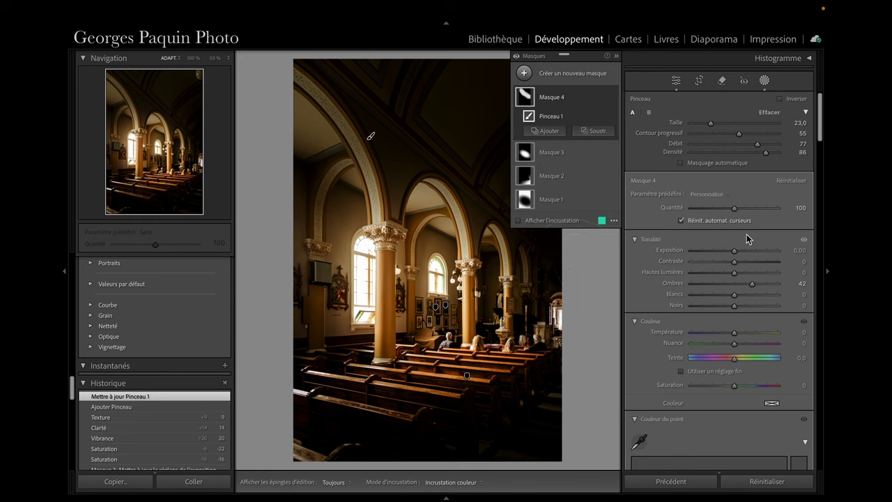
Raise the brush mask's exposure to 0,22 and paint it over the upper-left arch
{"action": "left_click", "coordinate": [736, 257]}
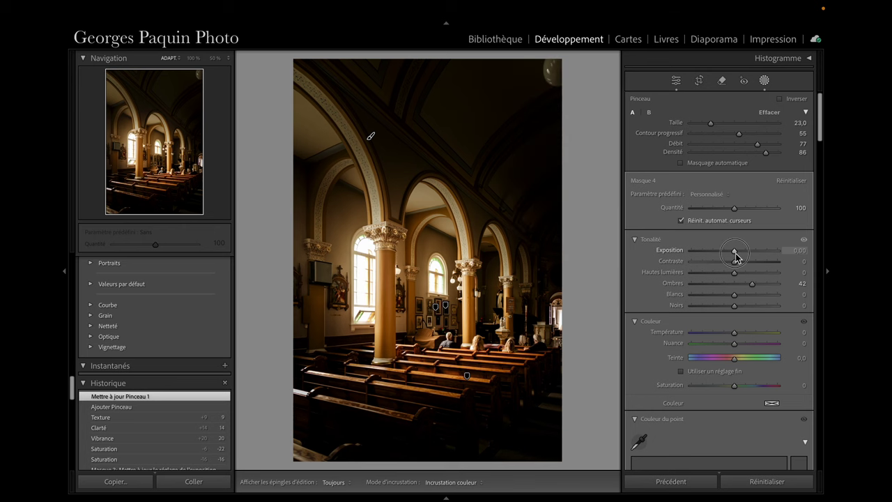
{"action": "left_click_drag", "start_coordinate": [737, 257], "coordinate": [739, 257]}
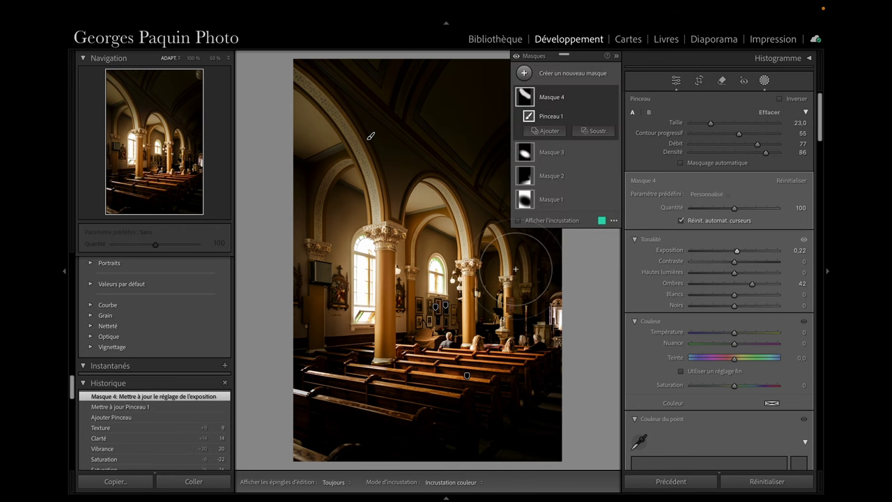
{"action": "key", "text": "h"}
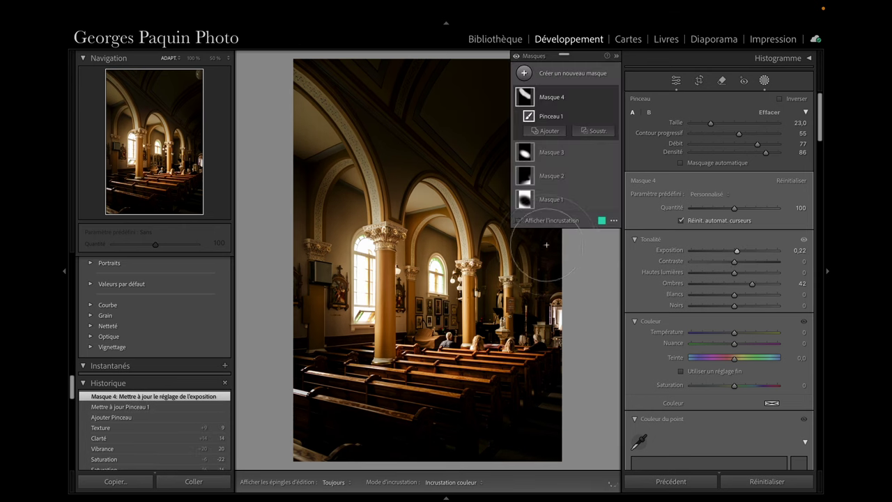
{"action": "left_click", "coordinate": [516, 244]}
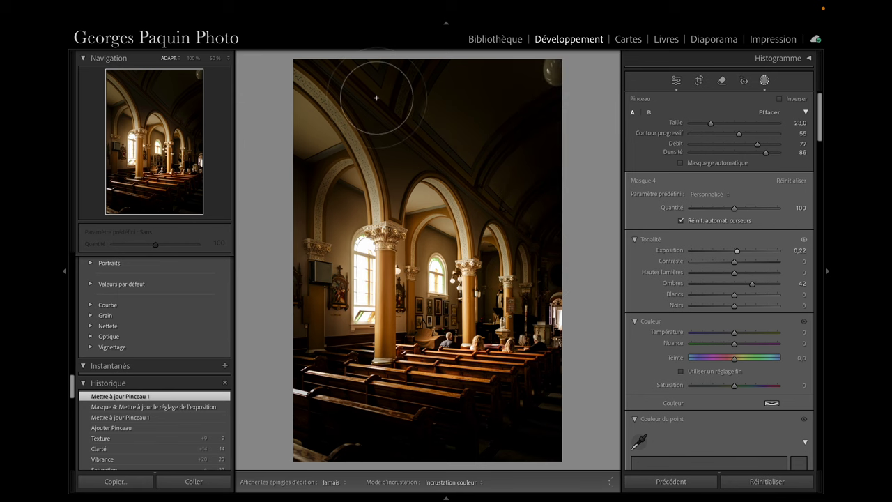
{"action": "left_click_drag", "start_coordinate": [494, 200], "coordinate": [335, 80]}
{"action": "mouse_move", "coordinate": [565, 97]}
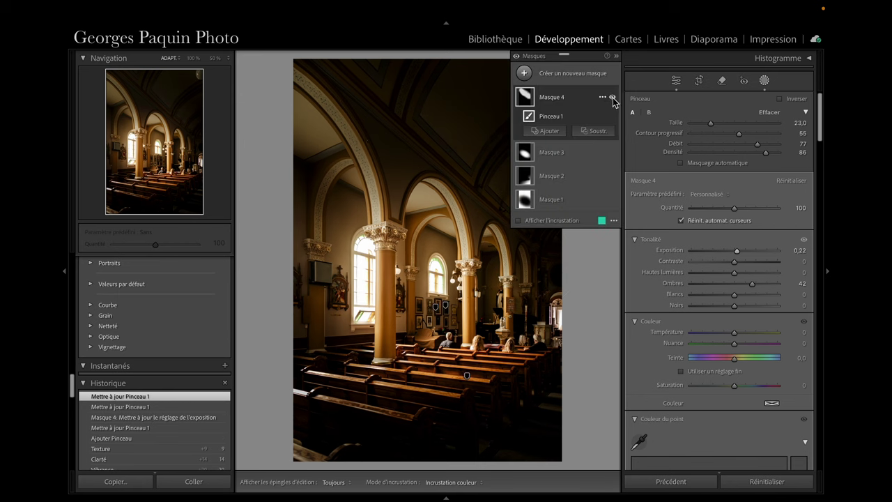
Compare mask 4 on and off, paint more brightening along the arch, and close masking
{"action": "left_click", "coordinate": [612, 98]}
{"action": "left_click", "coordinate": [613, 98]}
{"action": "left_click_drag", "start_coordinate": [318, 152], "coordinate": [447, 279]}
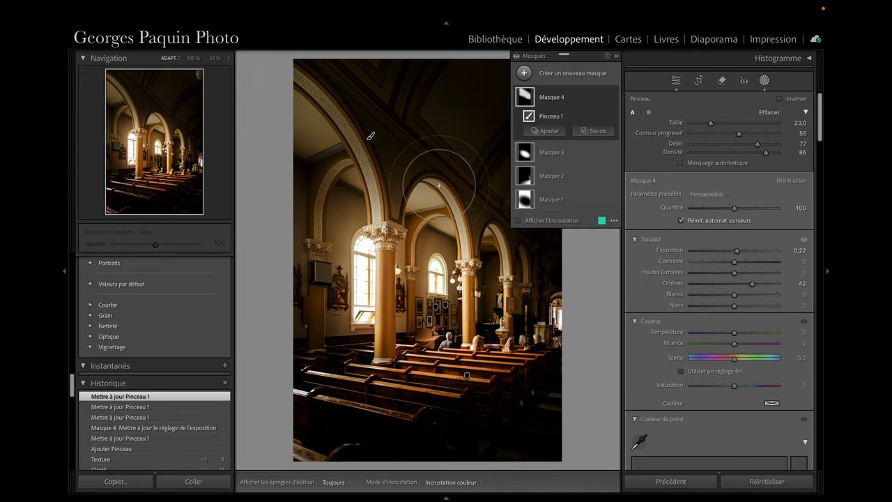
{"action": "scroll", "coordinate": [366, 172], "scroll_direction": "down", "scroll_amount": 3}
{"action": "left_click", "coordinate": [675, 80]}
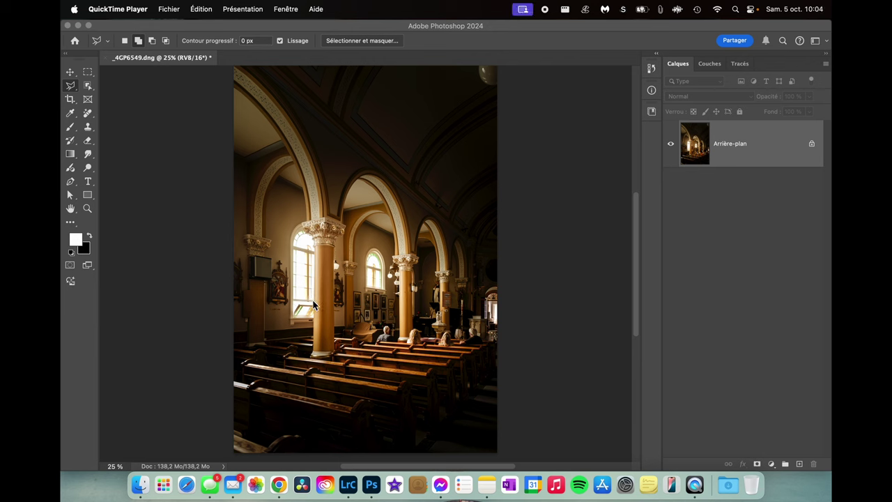
In Photoshop, set Add to selection and outline the first beam from the window to the pews
{"action": "left_click", "coordinate": [552, 263]}
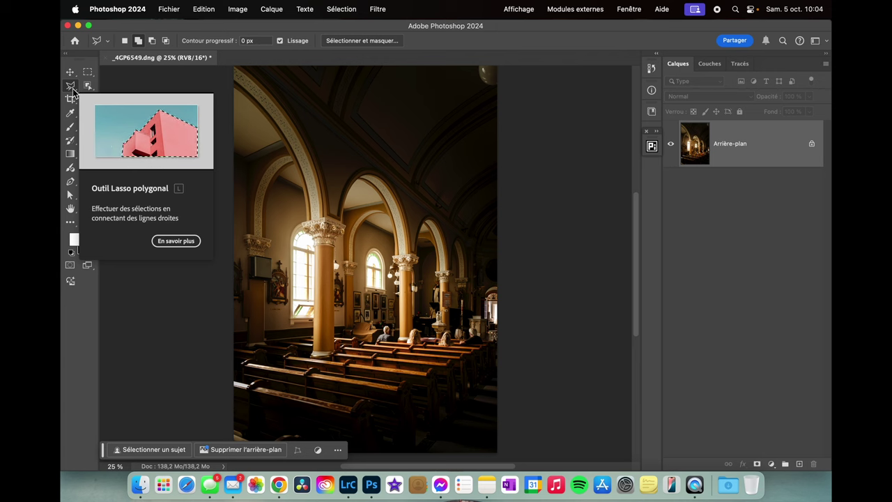
{"action": "left_click", "coordinate": [139, 41]}
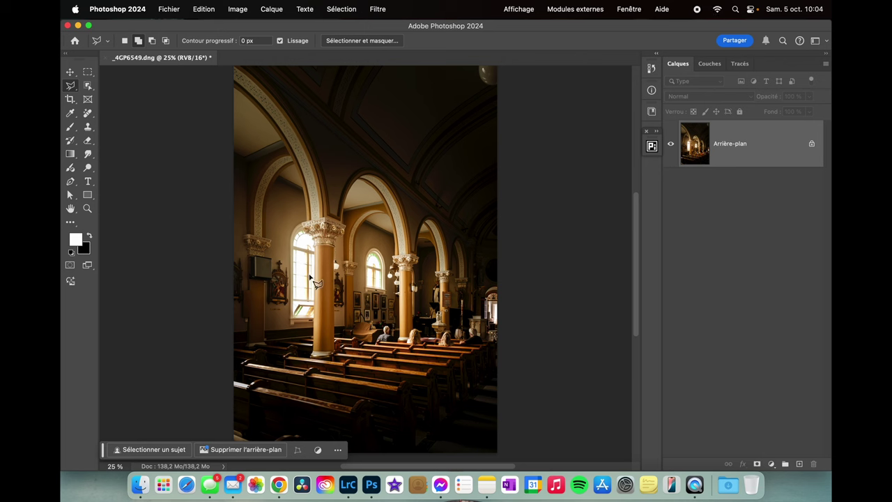
{"action": "left_click", "coordinate": [322, 249]}
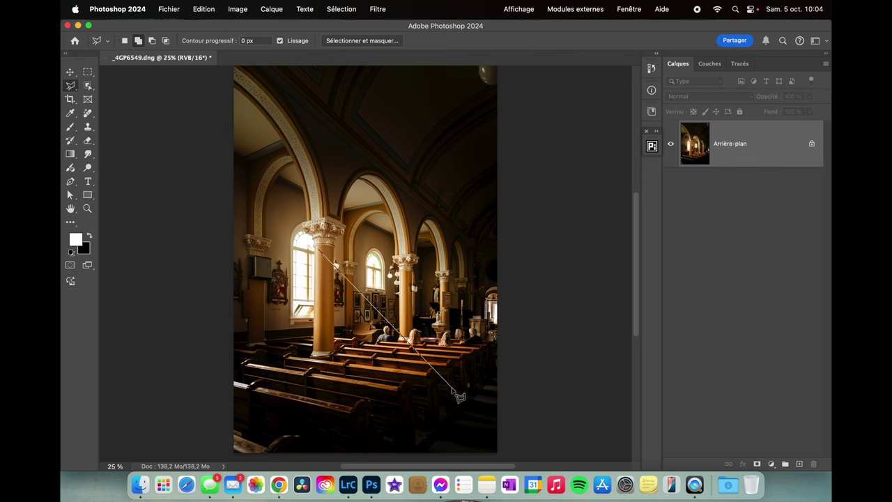
{"action": "left_click", "coordinate": [463, 403]}
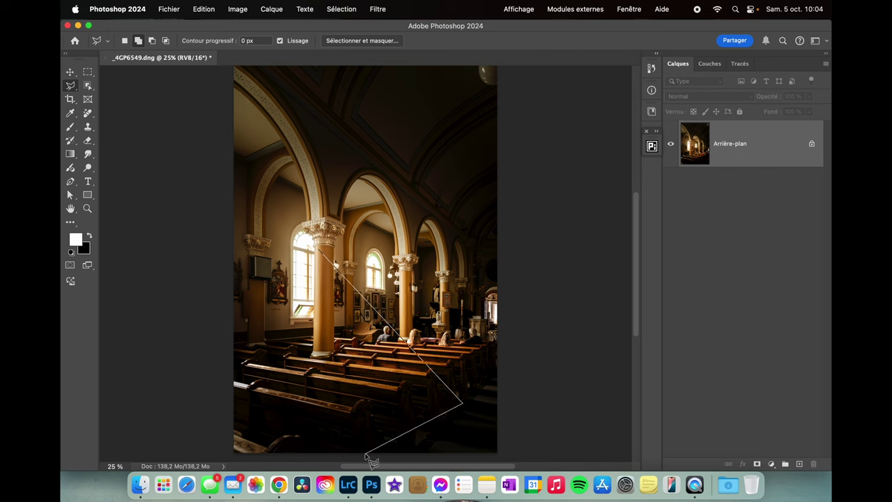
{"action": "left_click", "coordinate": [362, 453]}
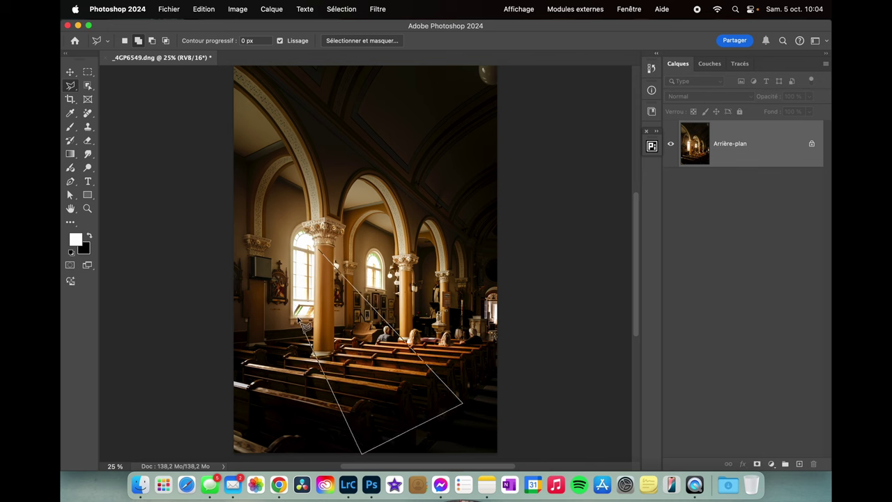
{"action": "left_click", "coordinate": [300, 319]}
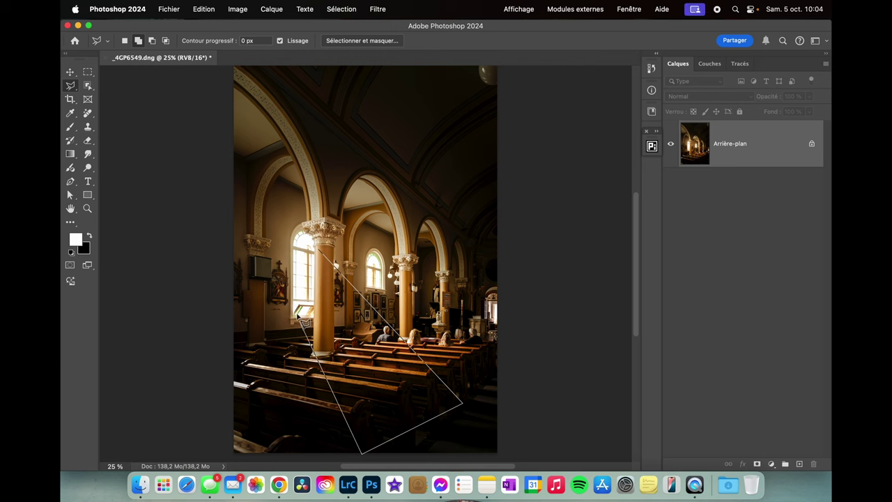
{"action": "left_click", "coordinate": [315, 248]}
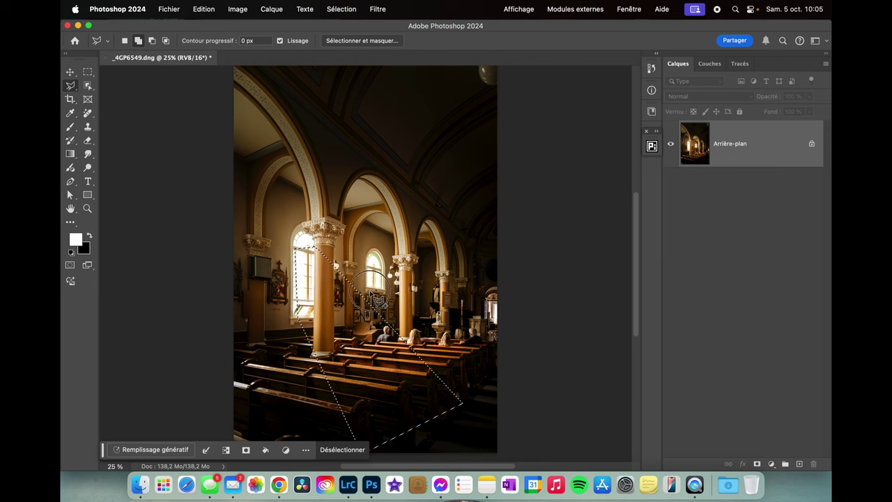
Add a second beam-shaped wedge from the next window down to the image's right edge
{"action": "left_click", "coordinate": [380, 302]}
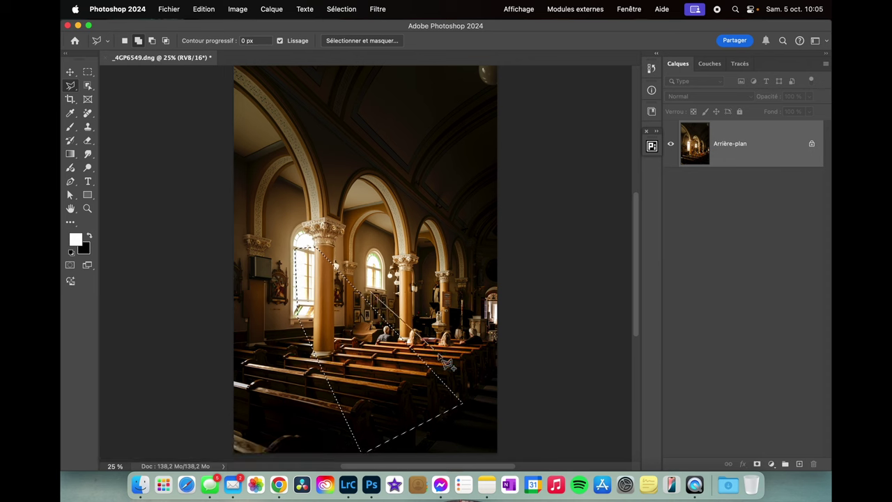
{"action": "left_click", "coordinate": [470, 385]}
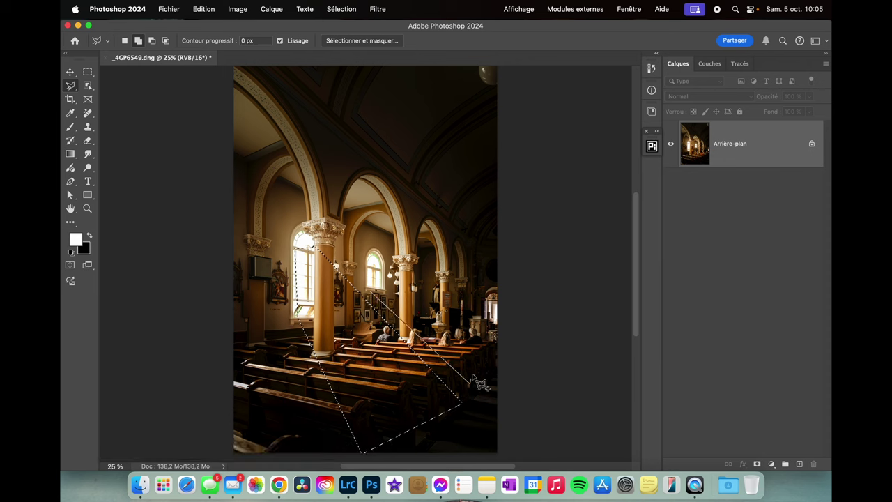
{"action": "left_click", "coordinate": [498, 337]}
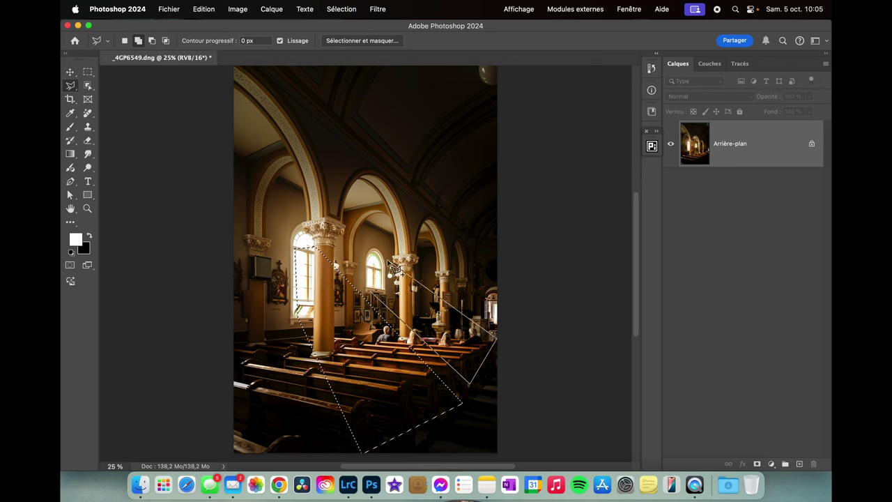
{"action": "left_click", "coordinate": [372, 260]}
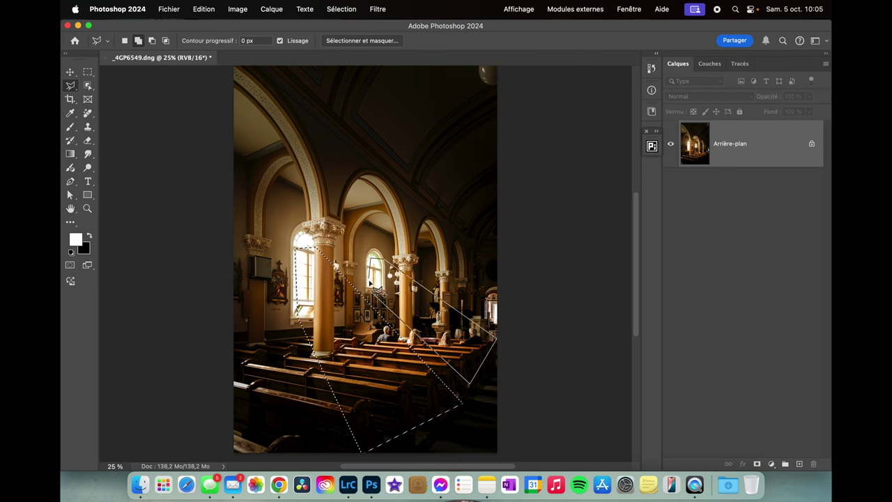
{"action": "double_click", "coordinate": [385, 305]}
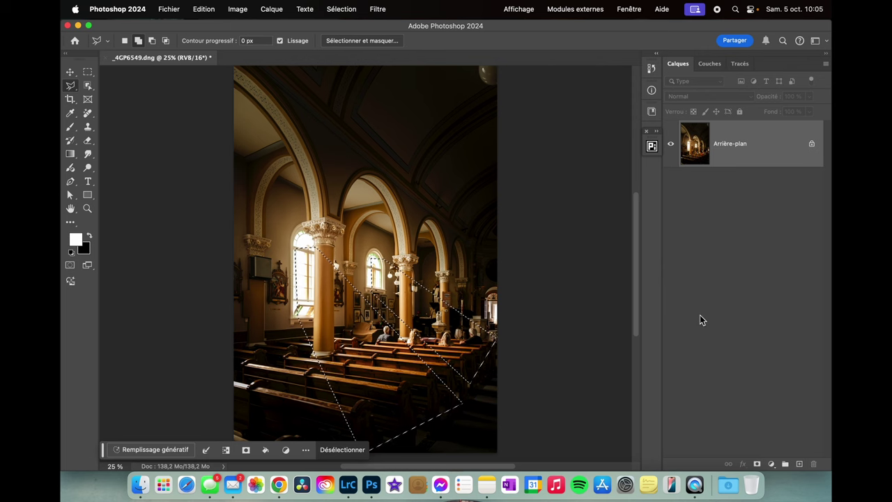
Add an inverted Dégradé fill layer to the beams, angled about 145°, and open its gradient colours
{"action": "left_click", "coordinate": [771, 464]}
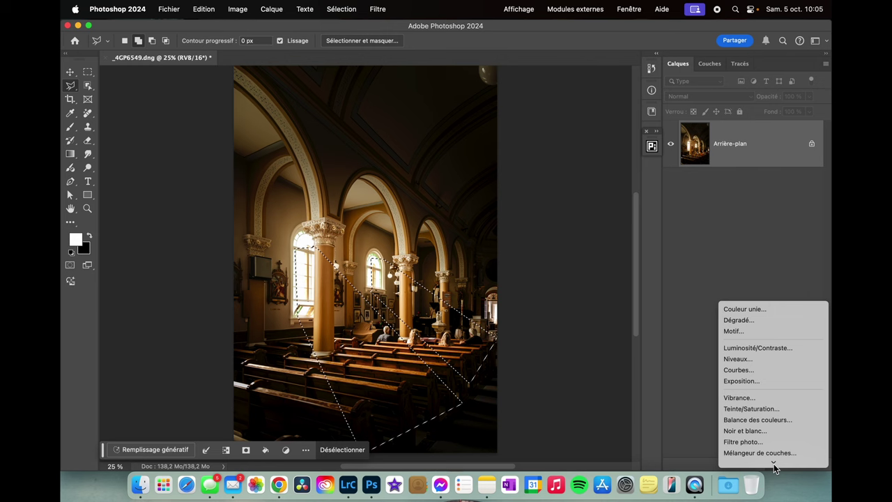
{"action": "left_click", "coordinate": [759, 315]}
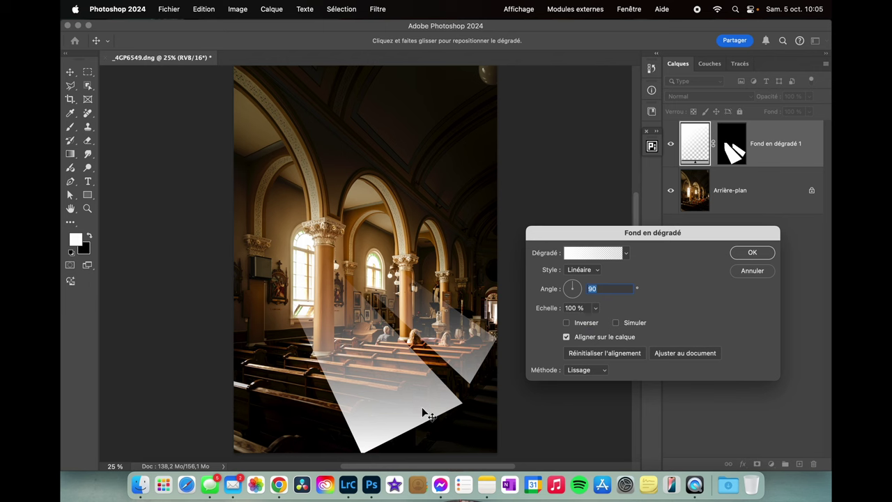
{"action": "left_click", "coordinate": [588, 328]}
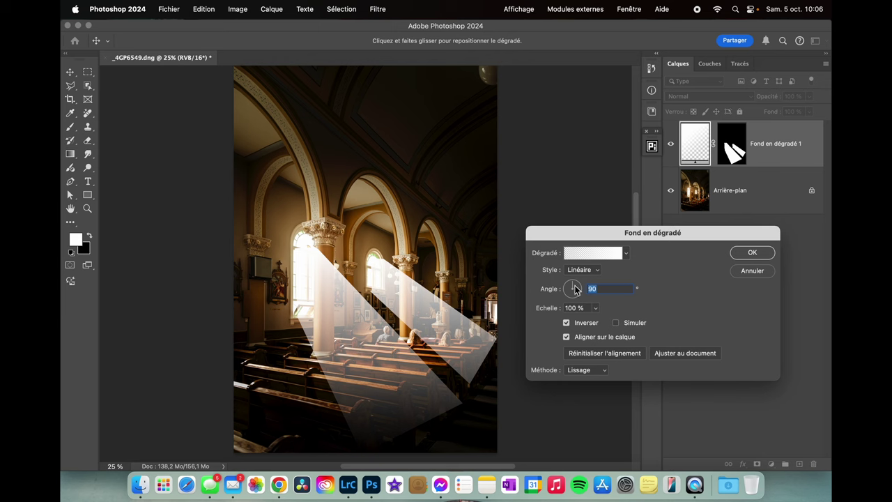
{"action": "left_click_drag", "start_coordinate": [575, 290], "coordinate": [570, 292]}
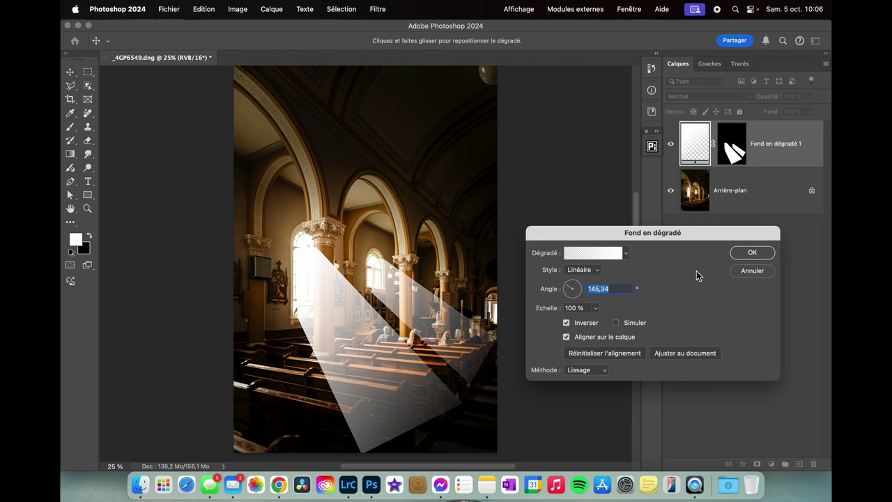
{"action": "left_click", "coordinate": [592, 257]}
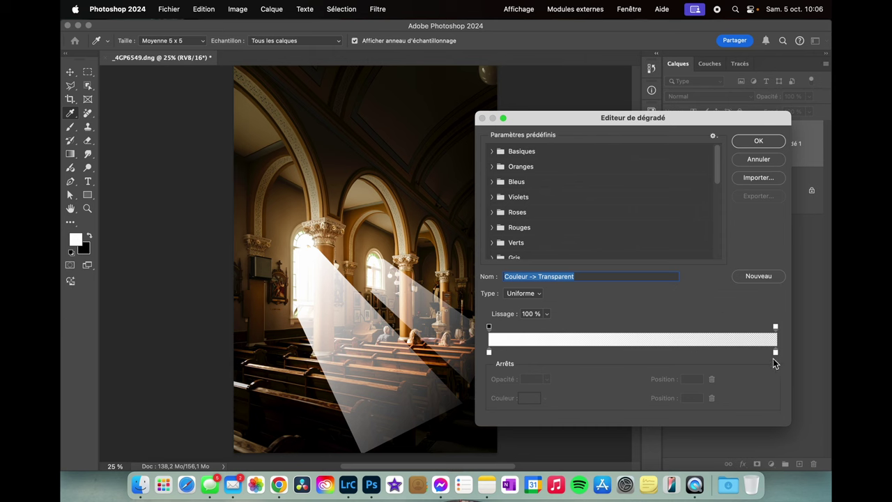
Change the gradient's right colour stop to warm orange d1982a and confirm the peach gradient
{"action": "left_click", "coordinate": [776, 353]}
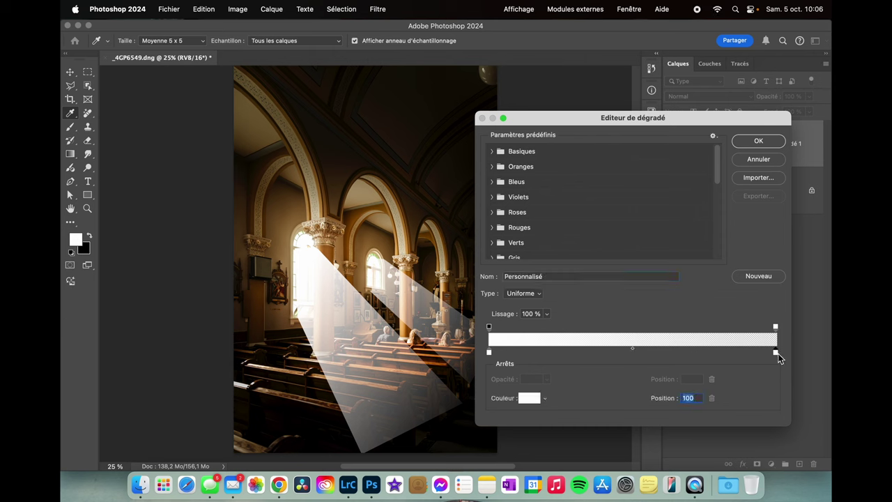
{"action": "left_click", "coordinate": [530, 399]}
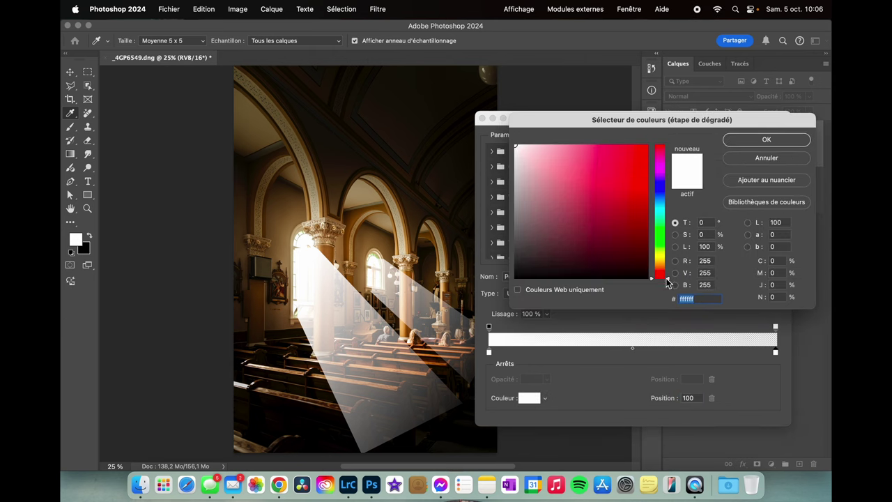
{"action": "left_click_drag", "start_coordinate": [668, 279], "coordinate": [670, 265]}
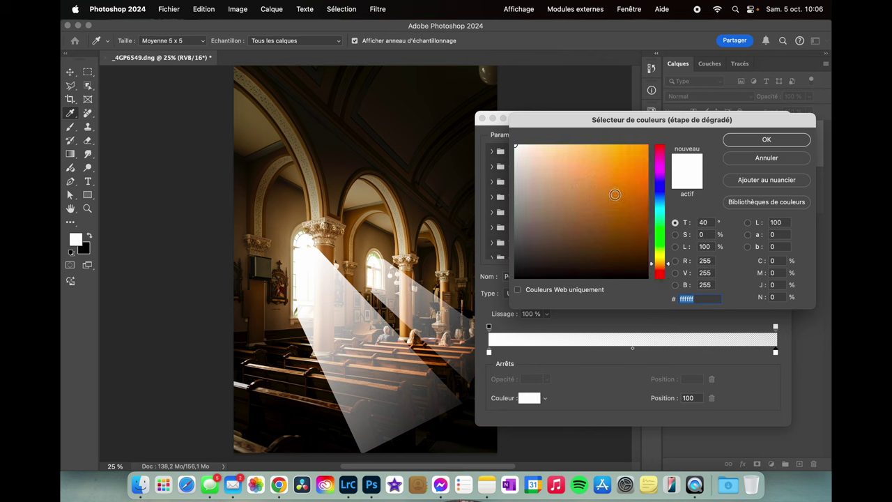
{"action": "left_click", "coordinate": [613, 193]}
{"action": "left_click", "coordinate": [622, 174]}
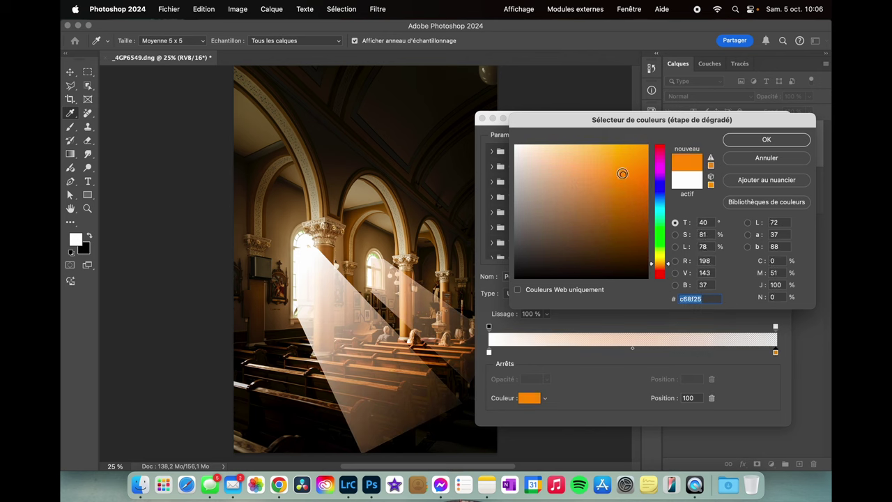
{"action": "left_click_drag", "start_coordinate": [624, 174], "coordinate": [621, 168]}
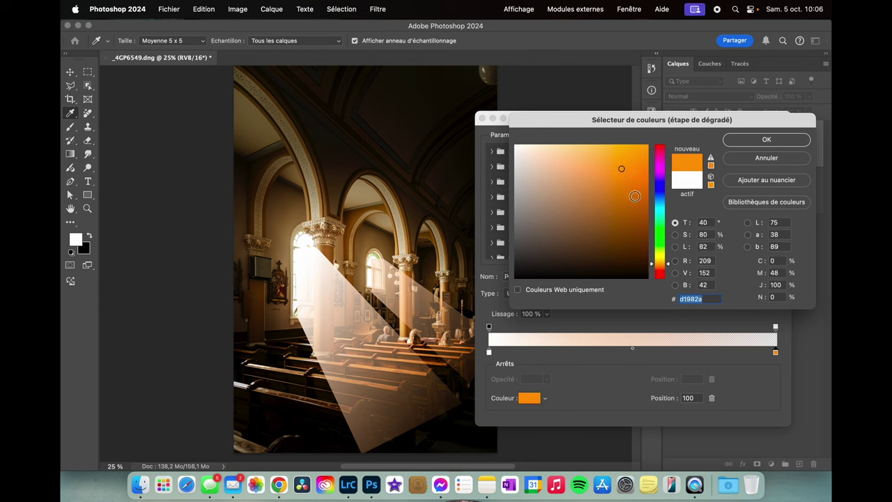
{"action": "left_click", "coordinate": [776, 140]}
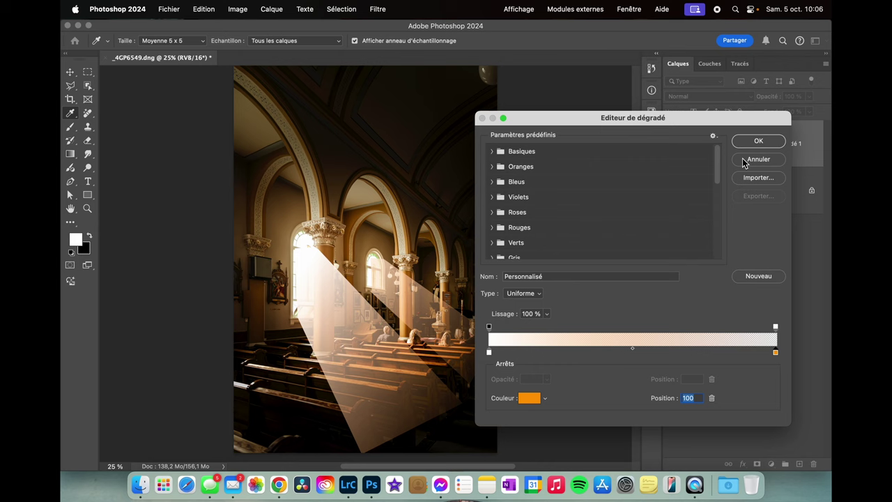
{"action": "left_click", "coordinate": [760, 141]}
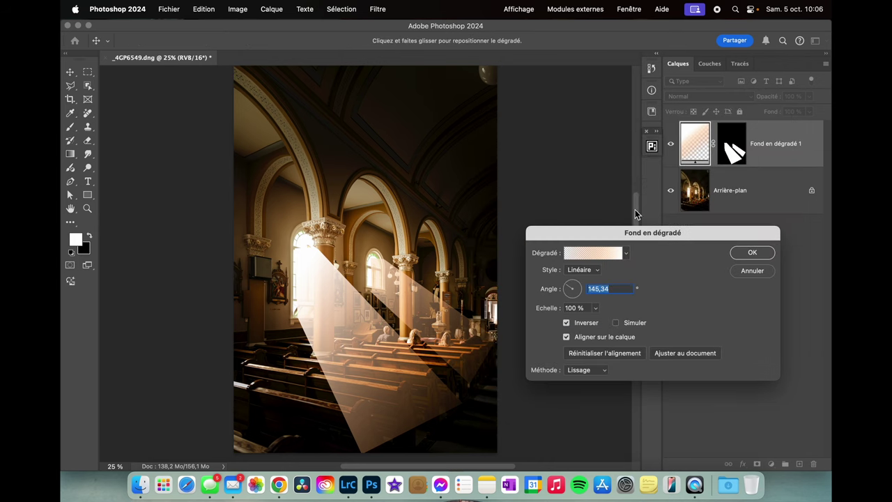
Apply the gradient fill and set Fond en dégradé 1 to Superposition blend mode
{"action": "left_click", "coordinate": [752, 254]}
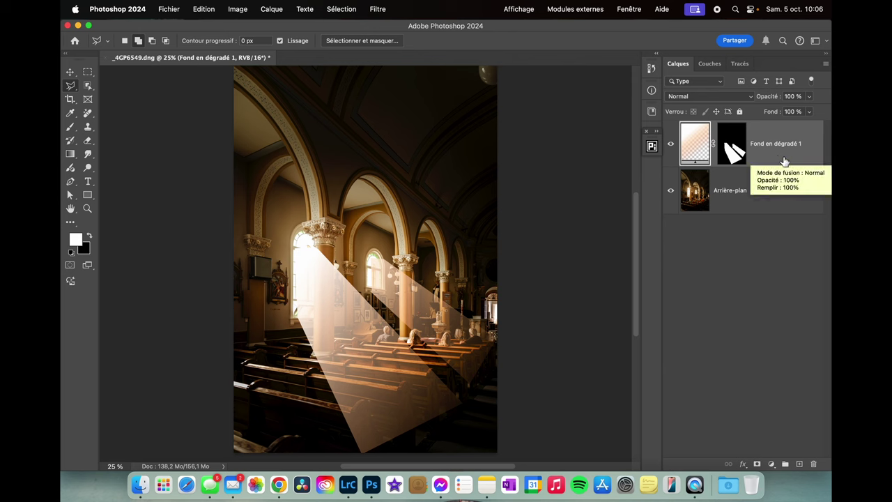
{"action": "left_click", "coordinate": [728, 97]}
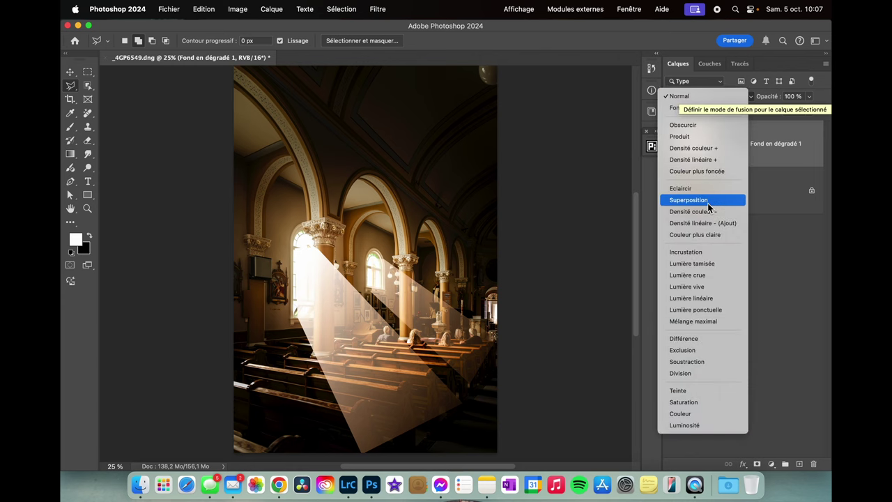
{"action": "left_click", "coordinate": [708, 201]}
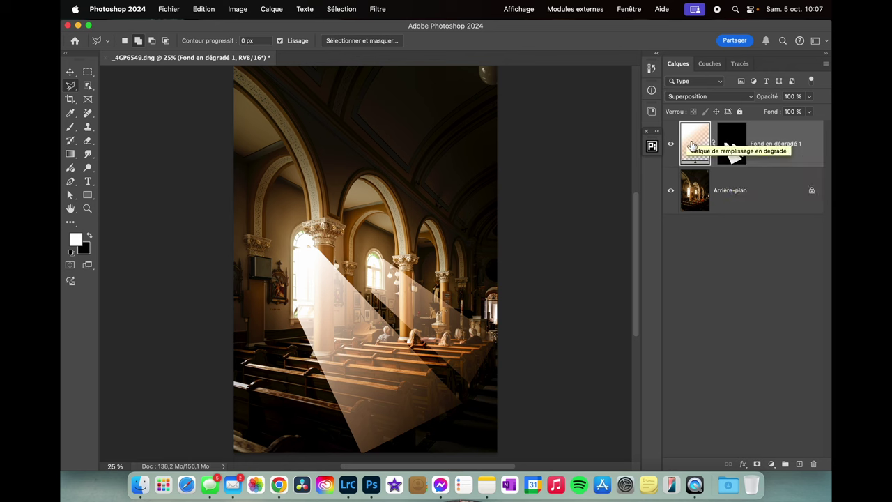
Switch between the layer's mask and gradient fill, ending with the mask targeted
{"action": "left_click", "coordinate": [736, 142]}
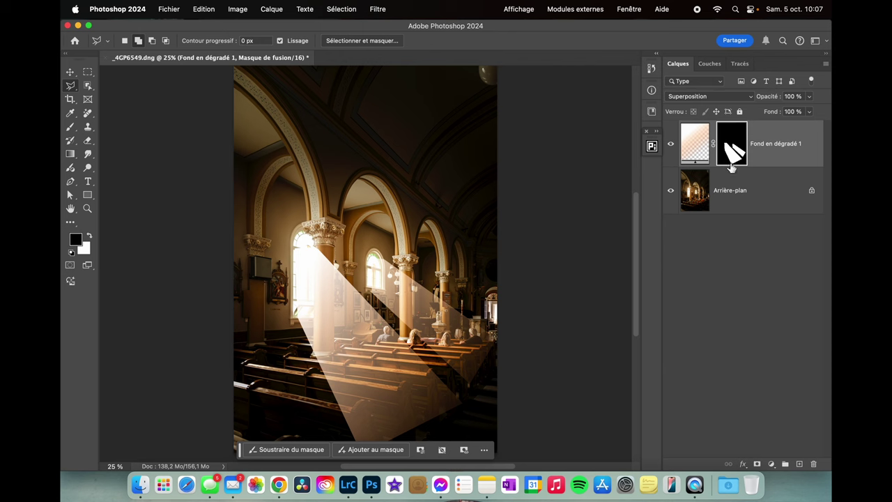
{"action": "left_click", "coordinate": [732, 148]}
{"action": "left_click", "coordinate": [696, 150]}
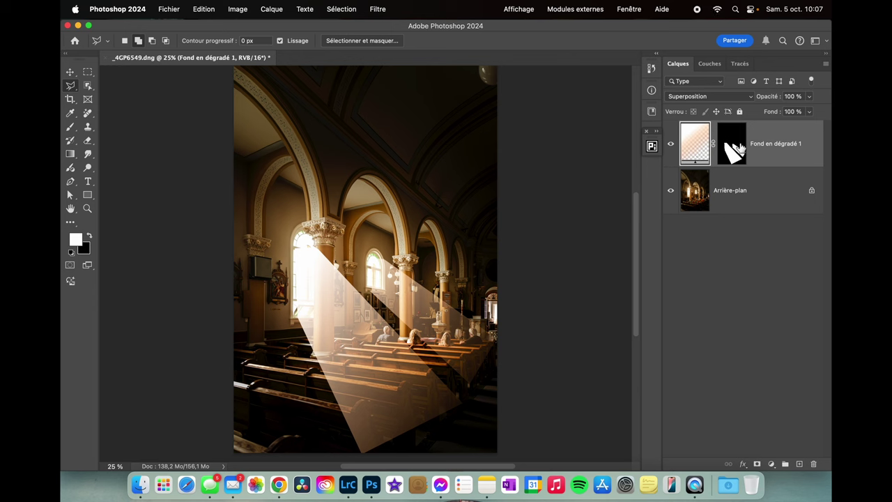
{"action": "left_click", "coordinate": [739, 148]}
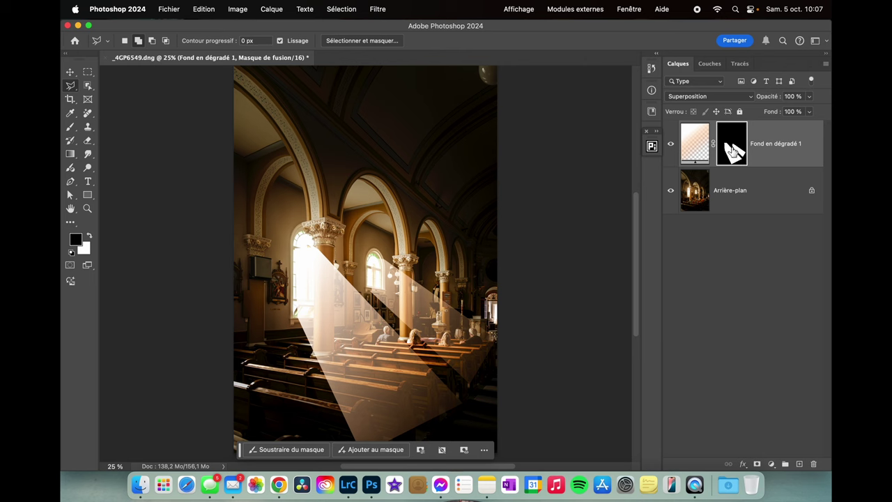
Feather the beam layer's mask to about 112 px to soften the beam edges
{"action": "double_click", "coordinate": [732, 150]}
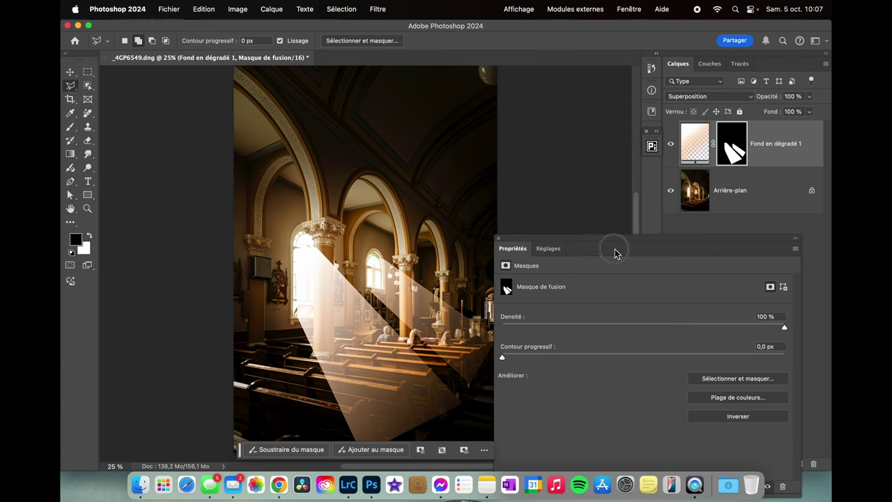
{"action": "left_click_drag", "start_coordinate": [615, 252], "coordinate": [620, 215]}
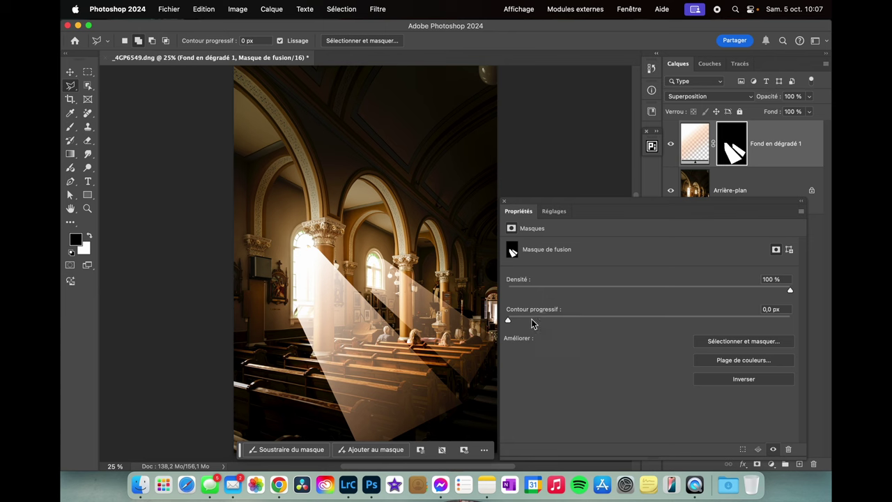
{"action": "left_click_drag", "start_coordinate": [509, 321], "coordinate": [706, 330]}
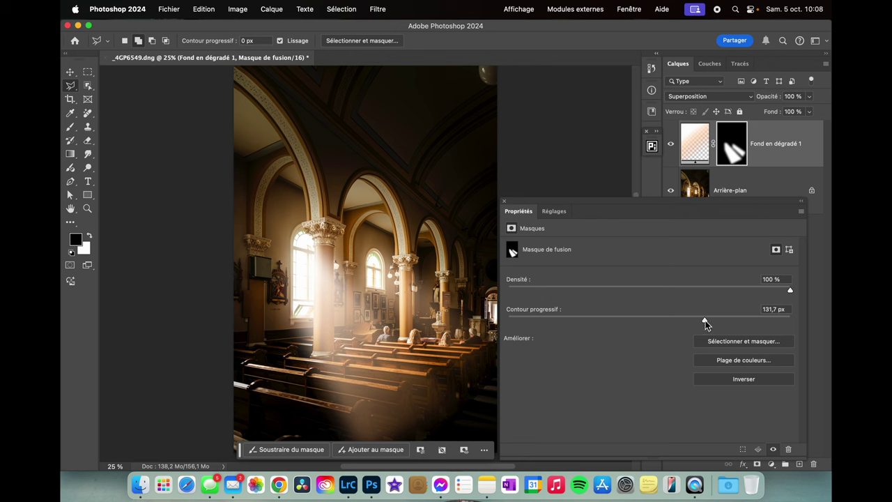
{"action": "mouse_move", "coordinate": [706, 323]}
{"action": "left_mouse_down"}
{"action": "mouse_move", "coordinate": [684, 322]}
{"action": "mouse_move", "coordinate": [701, 322]}
{"action": "left_mouse_up"}
{"action": "left_click", "coordinate": [507, 204]}
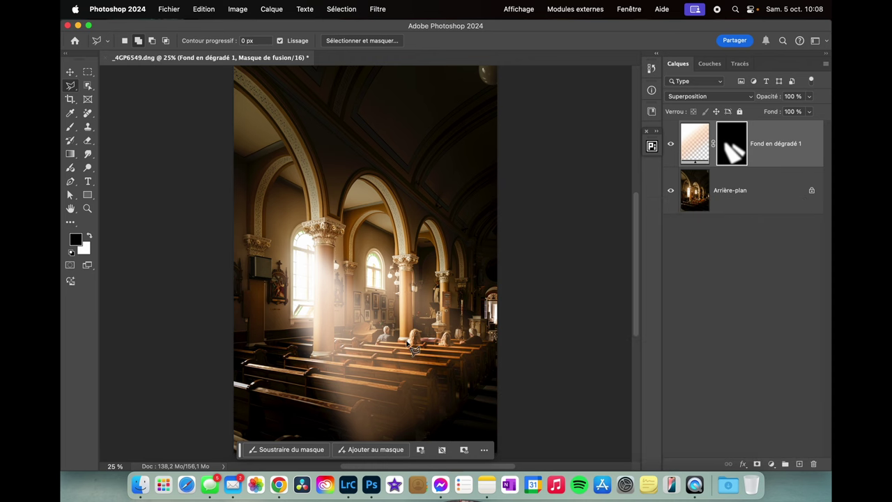
Lower the Fond en dégradé 1 gradient layer's opacity to 77 %
{"action": "key", "text": "super+2"}
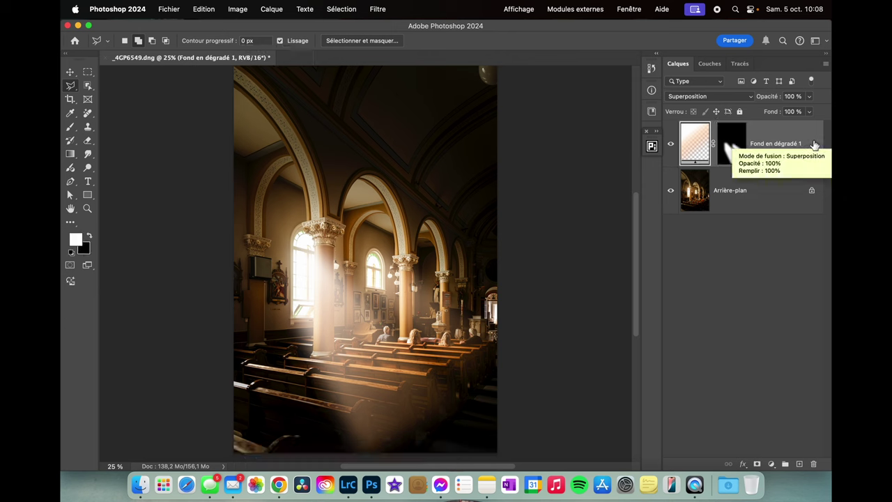
{"action": "left_click", "coordinate": [809, 96]}
{"action": "left_click_drag", "start_coordinate": [809, 110], "coordinate": [799, 113]}
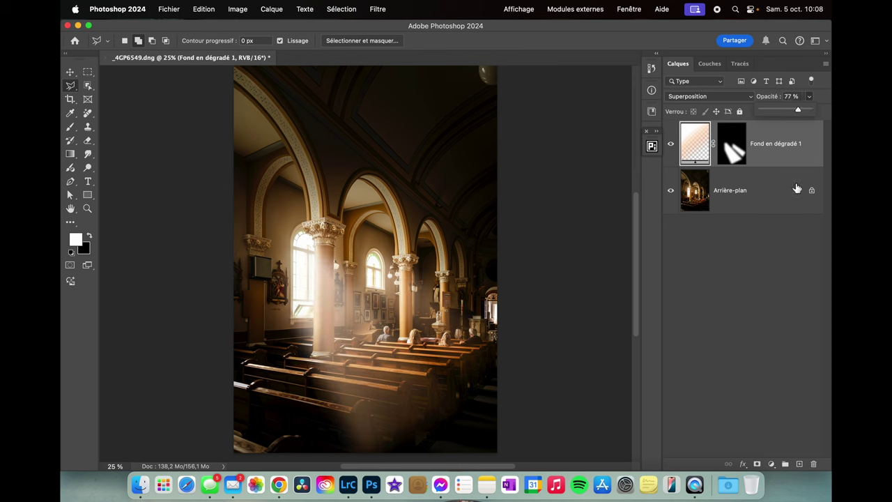
{"action": "left_click", "coordinate": [681, 270]}
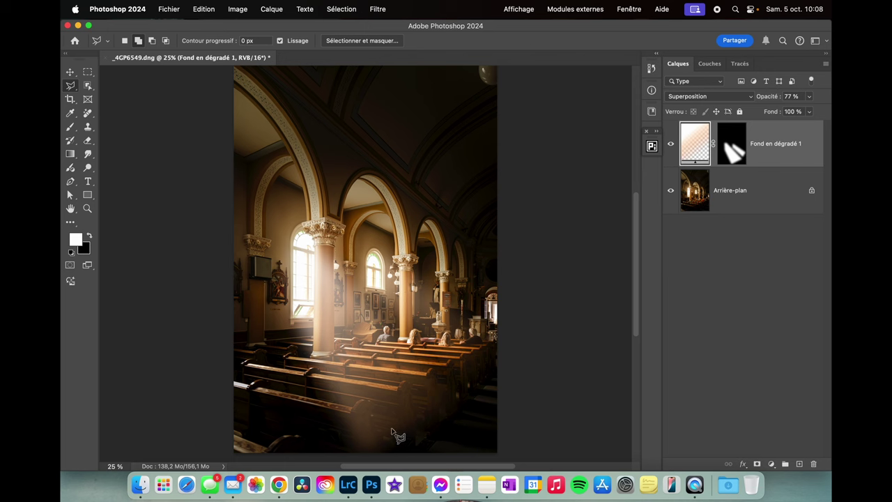
{"action": "left_click", "coordinate": [739, 155]}
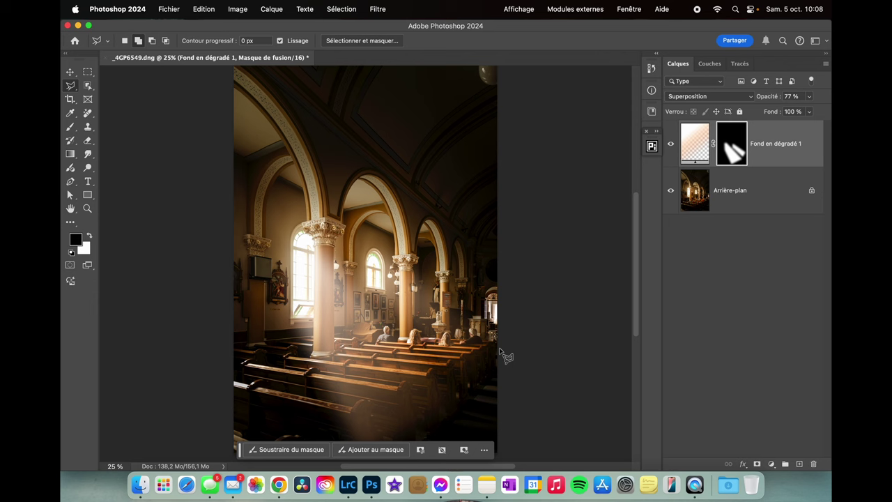
With a brush at 60 % flow and 100 % opacity, paint black on the mask's bottom to fade the beams
{"action": "key", "text": "b"}
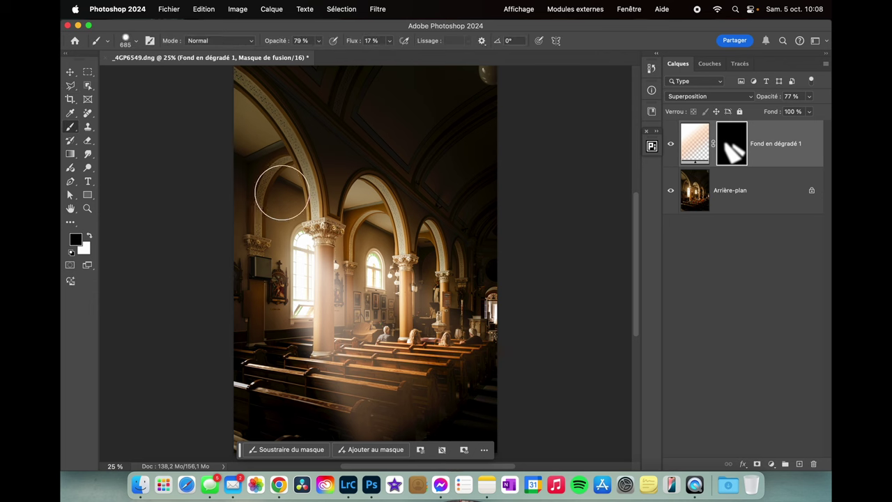
{"action": "left_click", "coordinate": [390, 42]}
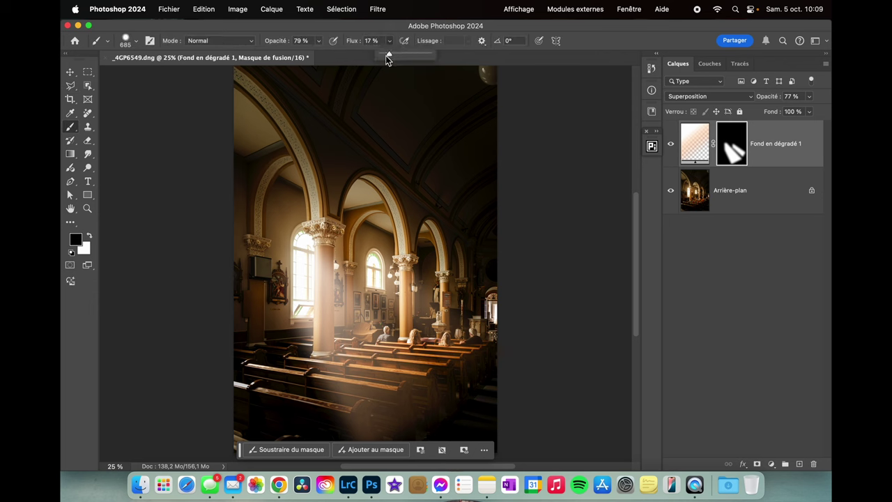
{"action": "left_click_drag", "start_coordinate": [387, 56], "coordinate": [407, 56]}
{"action": "left_click_drag", "start_coordinate": [408, 61], "coordinate": [411, 61]}
{"action": "left_click", "coordinate": [324, 33]}
{"action": "left_click", "coordinate": [320, 41]}
{"action": "left_click_drag", "start_coordinate": [319, 54], "coordinate": [331, 57]}
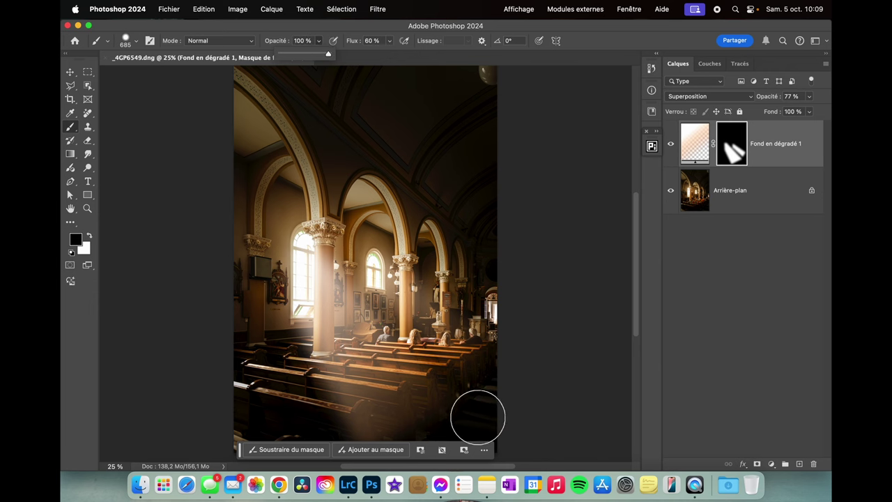
{"action": "left_click", "coordinate": [478, 419]}
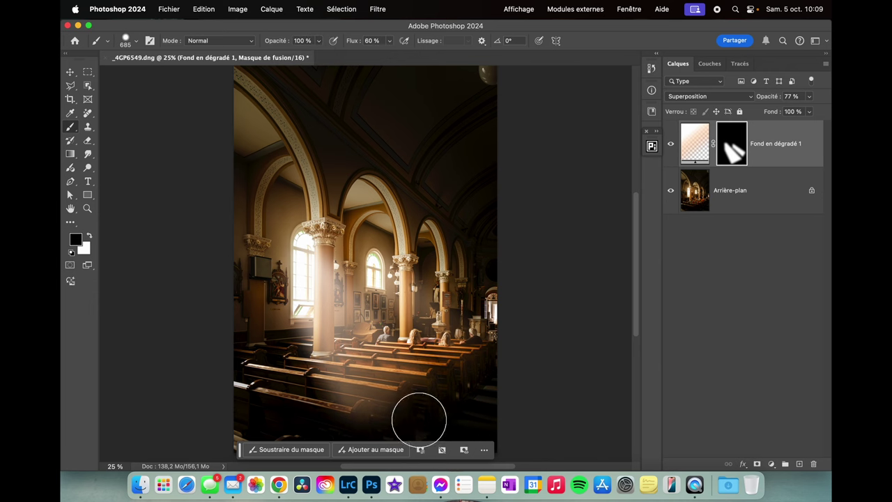
{"action": "left_click_drag", "start_coordinate": [348, 376], "coordinate": [380, 300]}
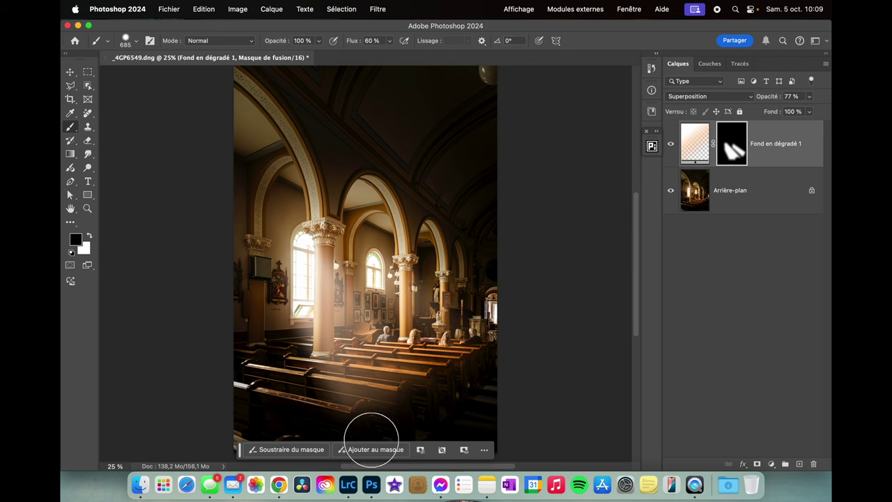
{"action": "left_click_drag", "start_coordinate": [366, 428], "coordinate": [426, 422]}
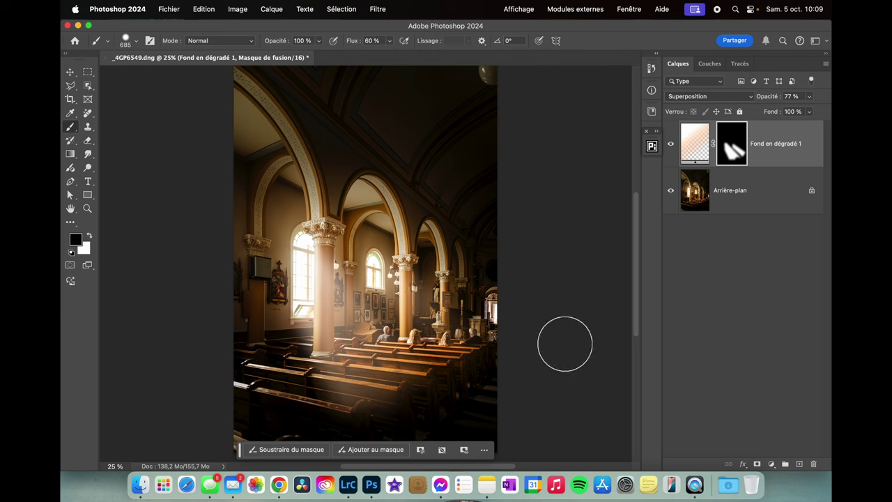
Reduce the mask's Contour progressif feather to 110 px
{"action": "double_click", "coordinate": [737, 145]}
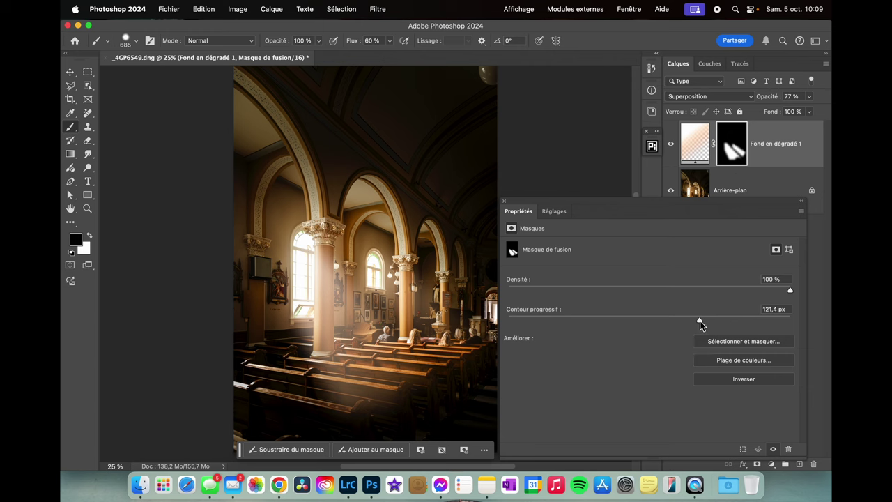
{"action": "left_click_drag", "start_coordinate": [701, 324], "coordinate": [692, 325]}
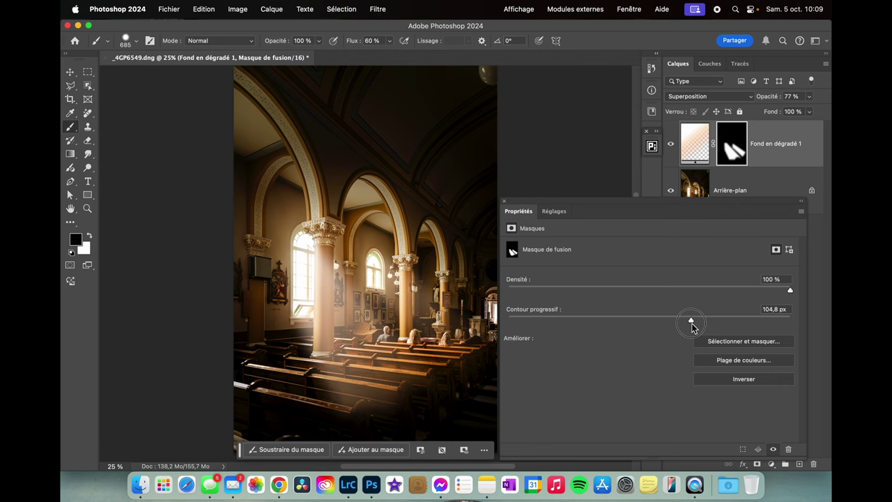
{"action": "left_click", "coordinate": [505, 202]}
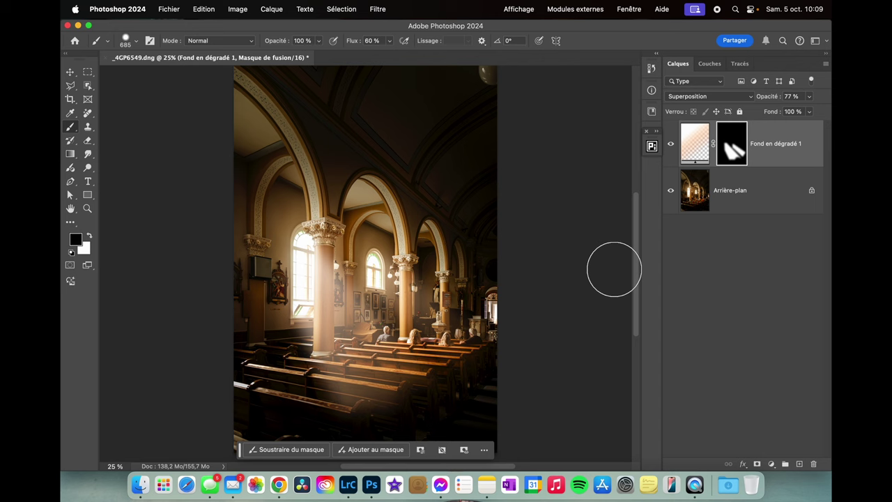
{"action": "key", "text": "h"}
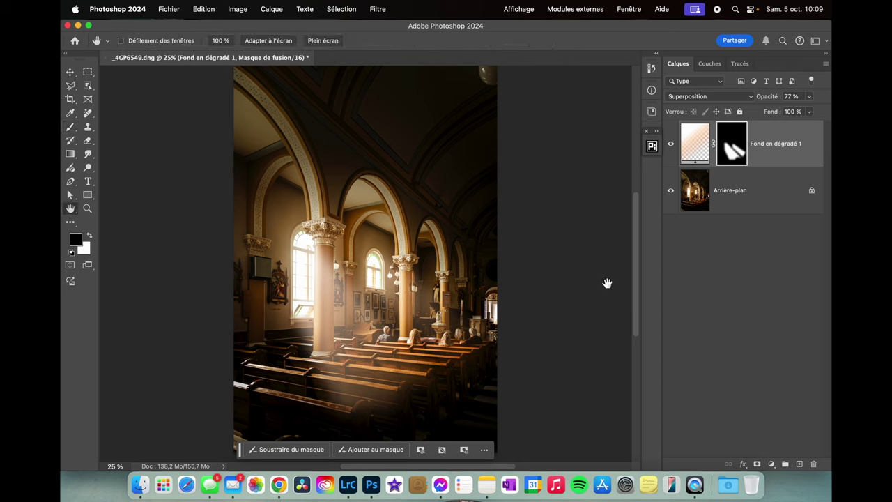
Hide the Fond en dégradé 1 layer to view the church photo without the warm beams
{"action": "left_click", "coordinate": [671, 144]}
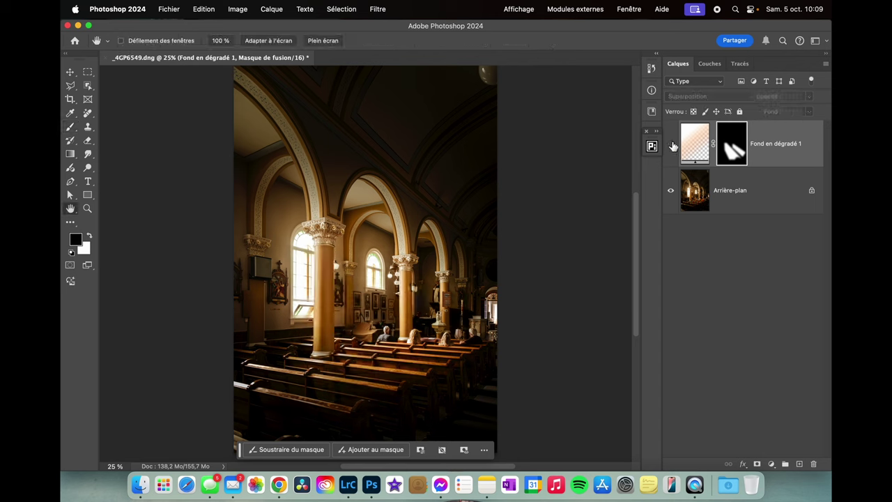